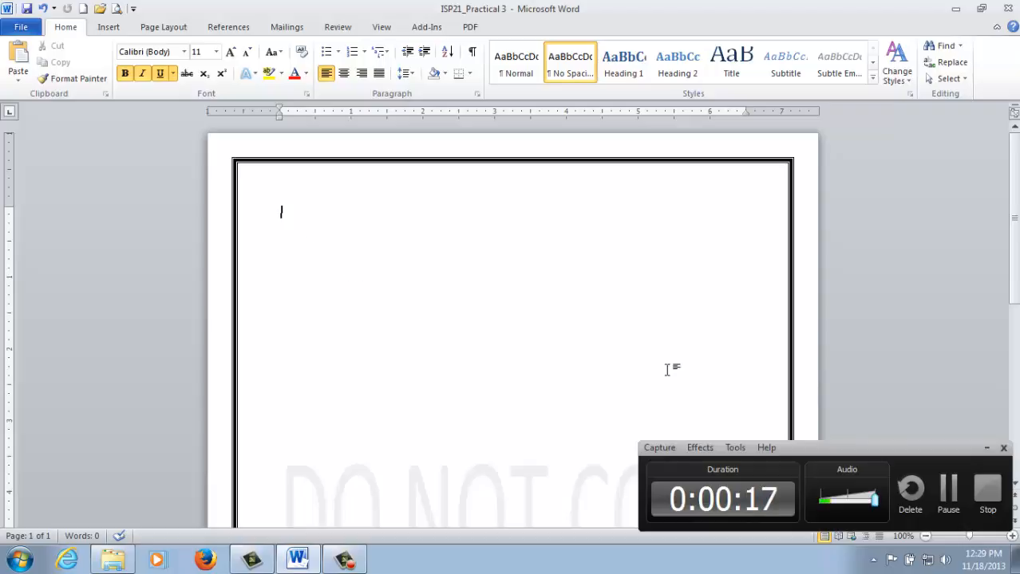
Step: Undo the last edits to bring back the lists, the "Inserting images/pictures" line and the picture
click(988, 452)
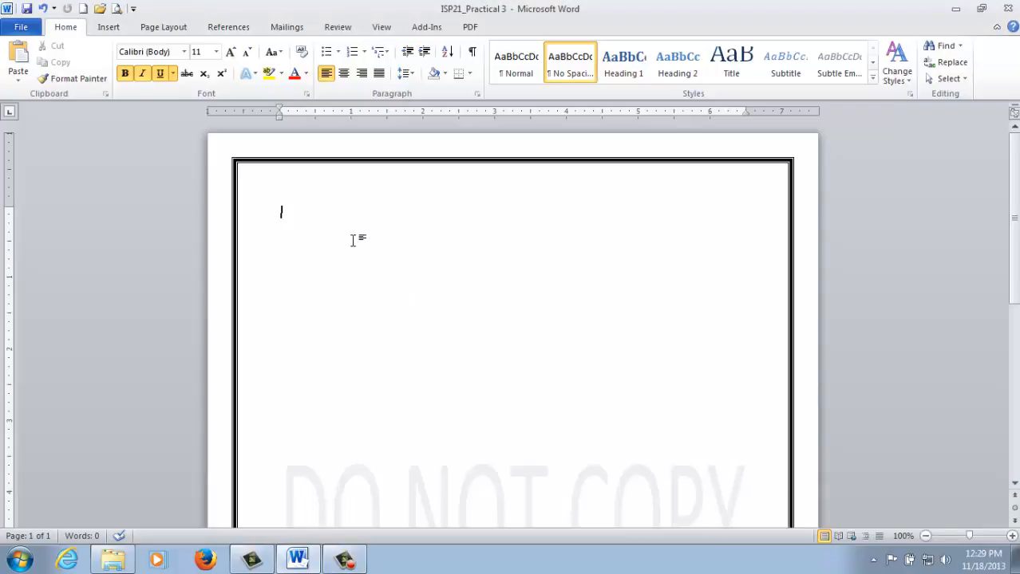
key(BackSpace)
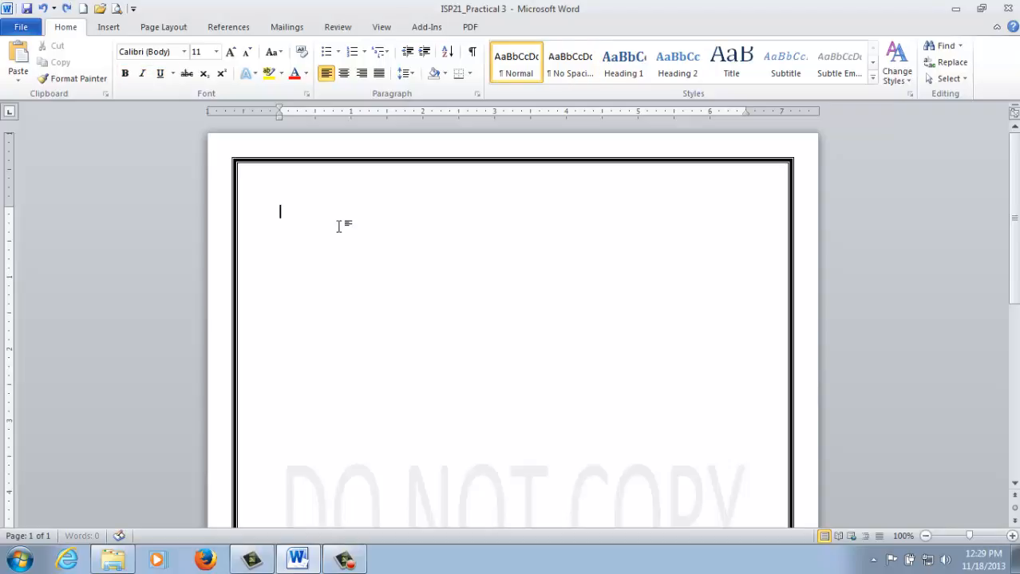
key(ctrl+z)
key(ctrl+z)
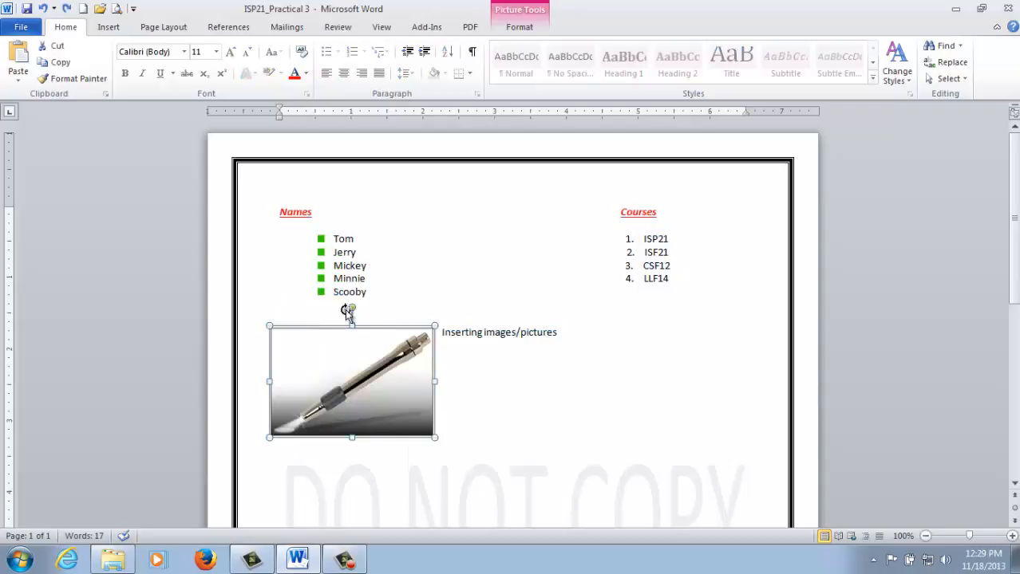
Step: Move the pen picture below the "Inserting images/pictures" line
click(296, 321)
drag(384, 360, 409, 398)
click(278, 334)
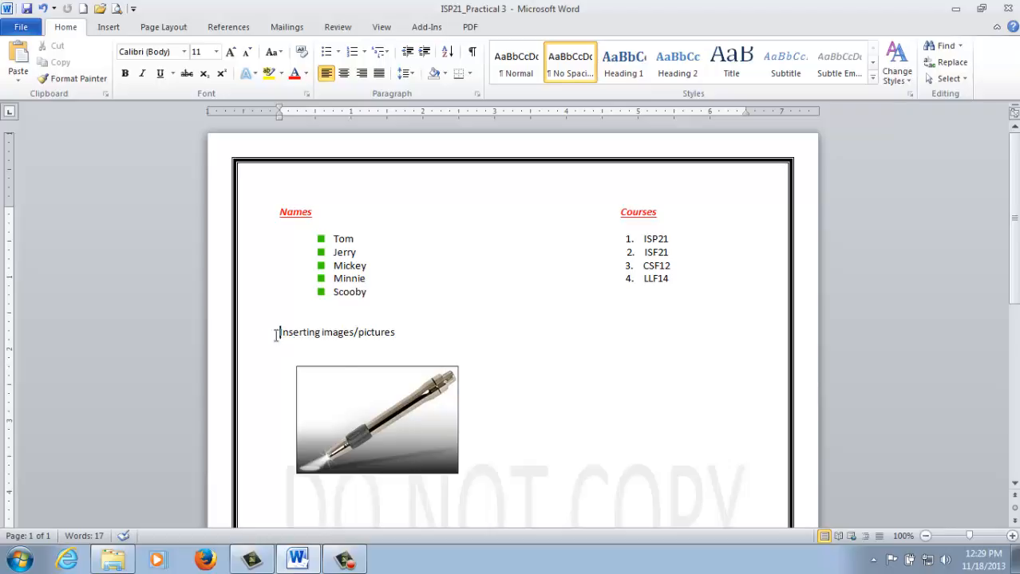
Step: Insert a page break before the "Inserting images/pictures" line to move it and the picture to a second page
drag(281, 332, 505, 471)
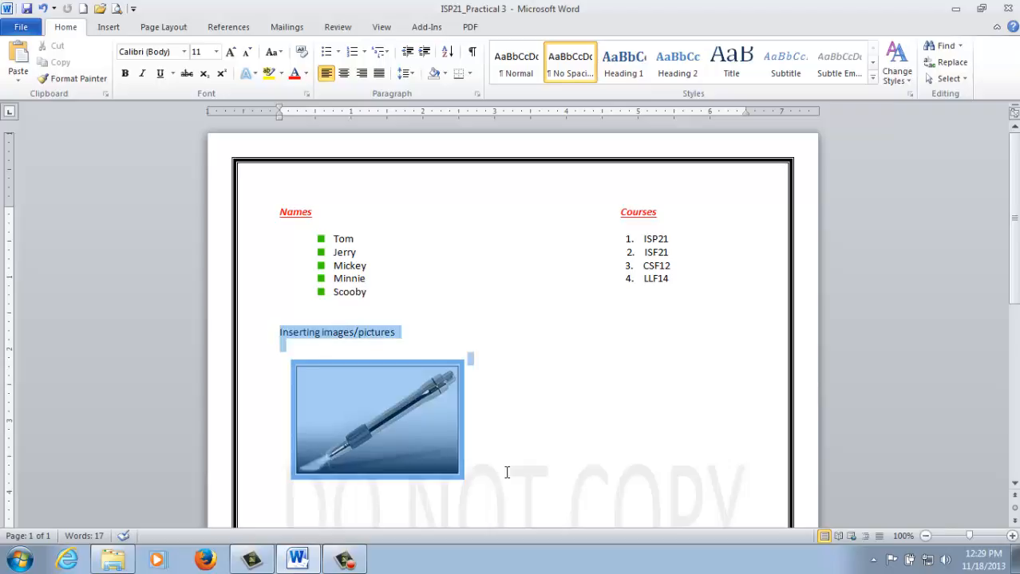
click(325, 316)
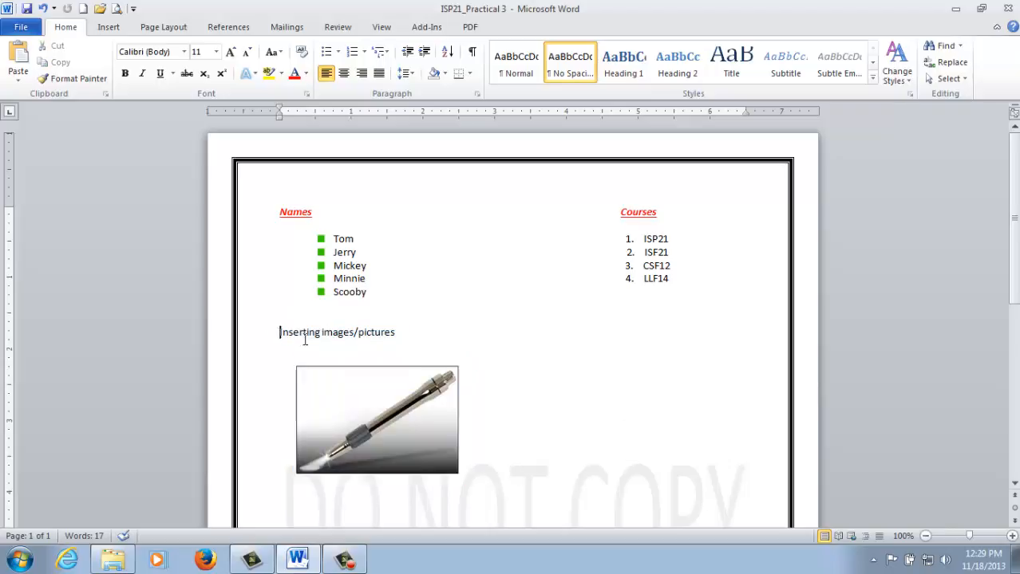
key(ctrl+Return)
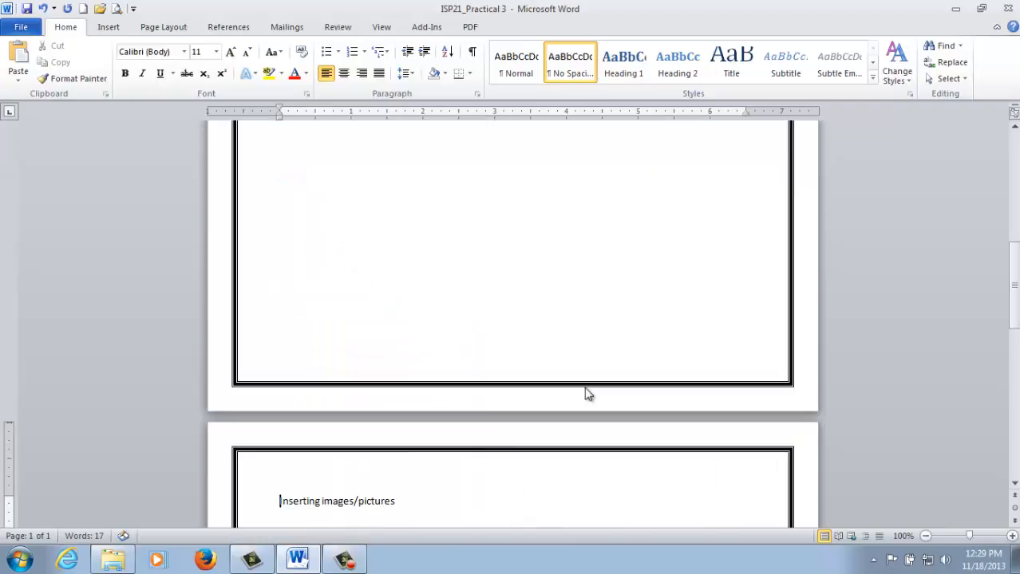
Step: Move the picture on the second page up to sit directly under the "Inserting images/pictures" line
scroll(564, 391, down, 5)
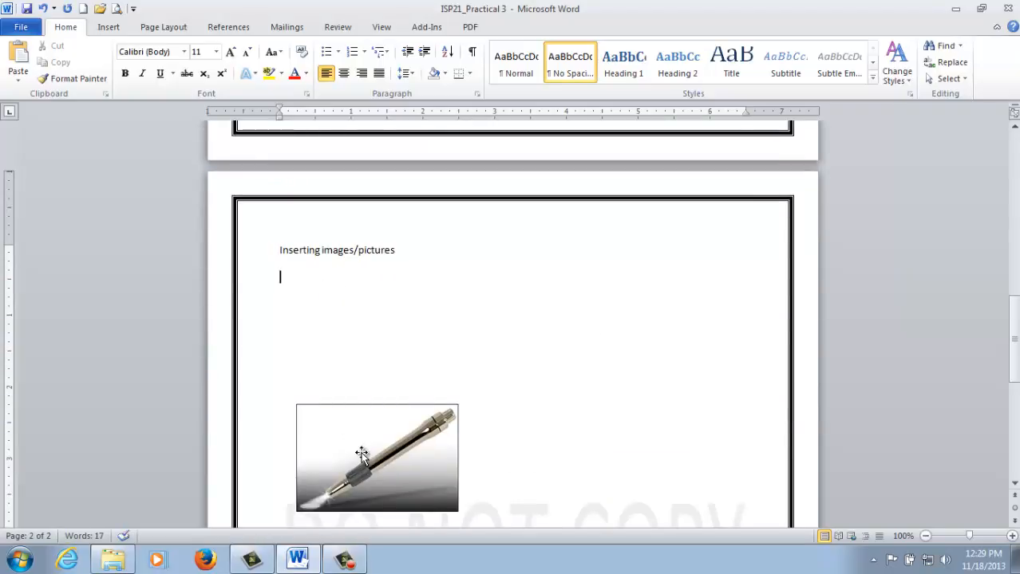
drag(358, 456, 352, 334)
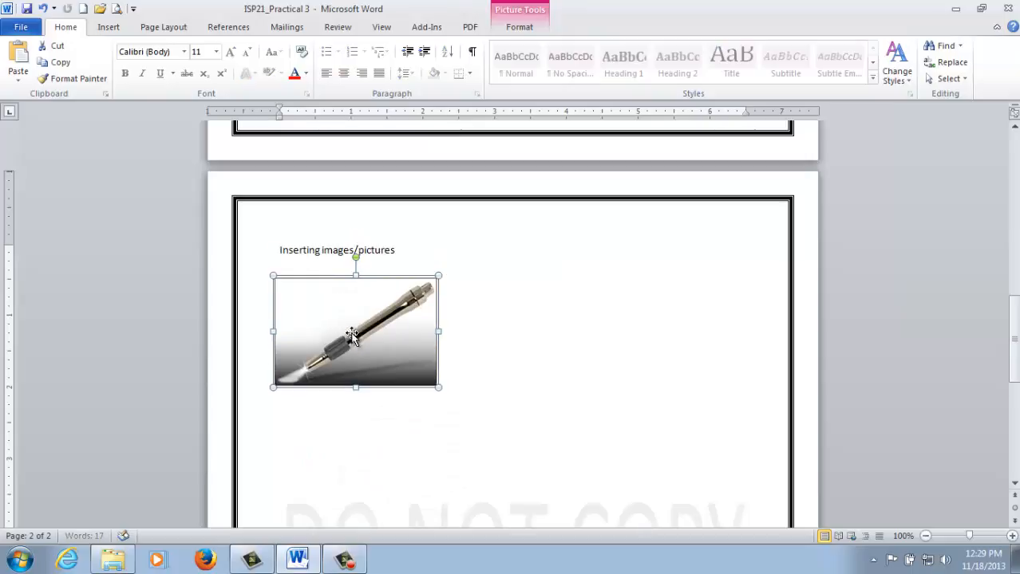
click(530, 292)
Step: Review the layout of the lists on the first page and the picture on the second page
scroll(534, 305, up, 10)
scroll(534, 305, up, 9)
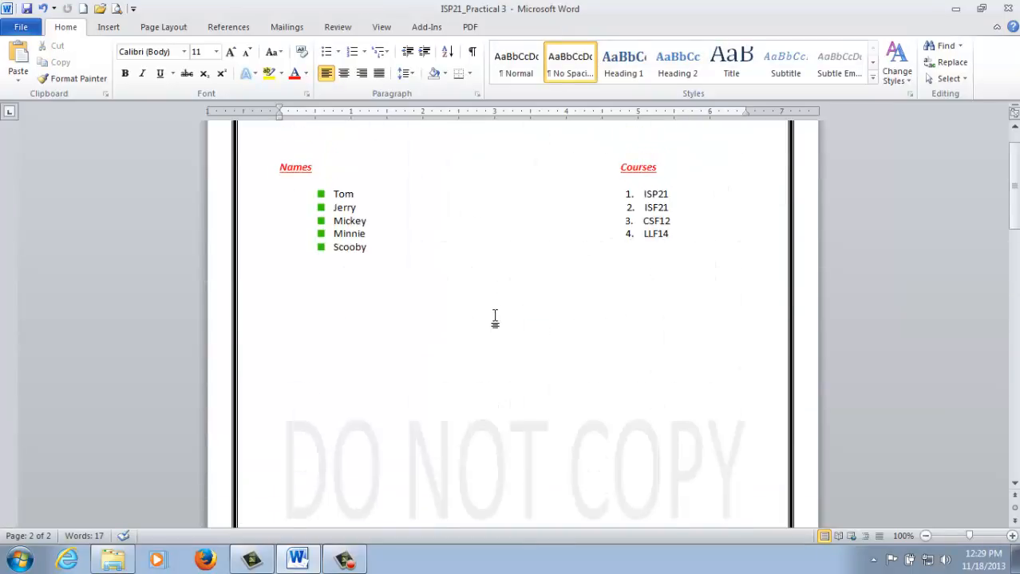
click(451, 332)
scroll(479, 351, down, 3)
scroll(511, 375, down, 15)
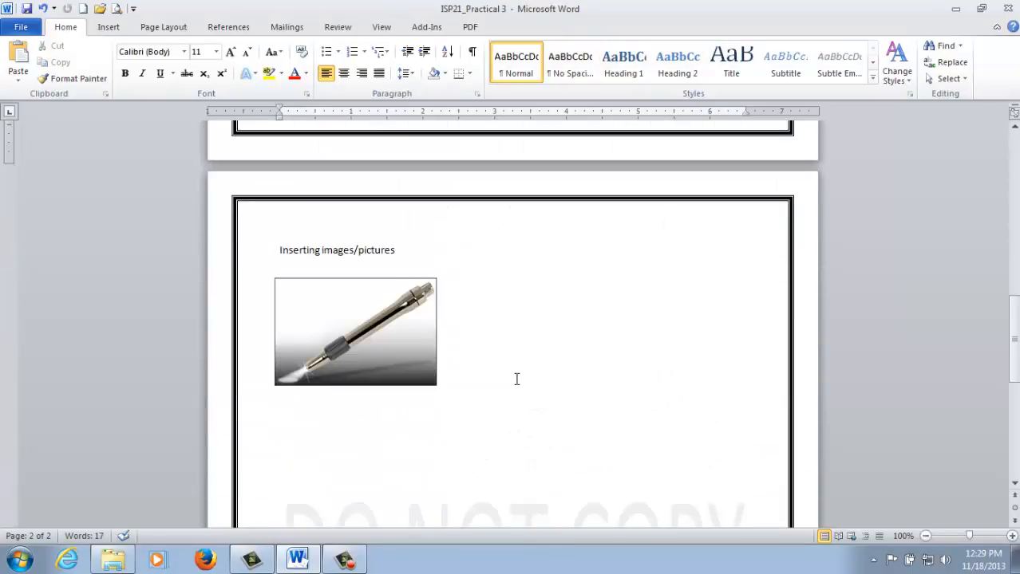
scroll(516, 376, up, 5)
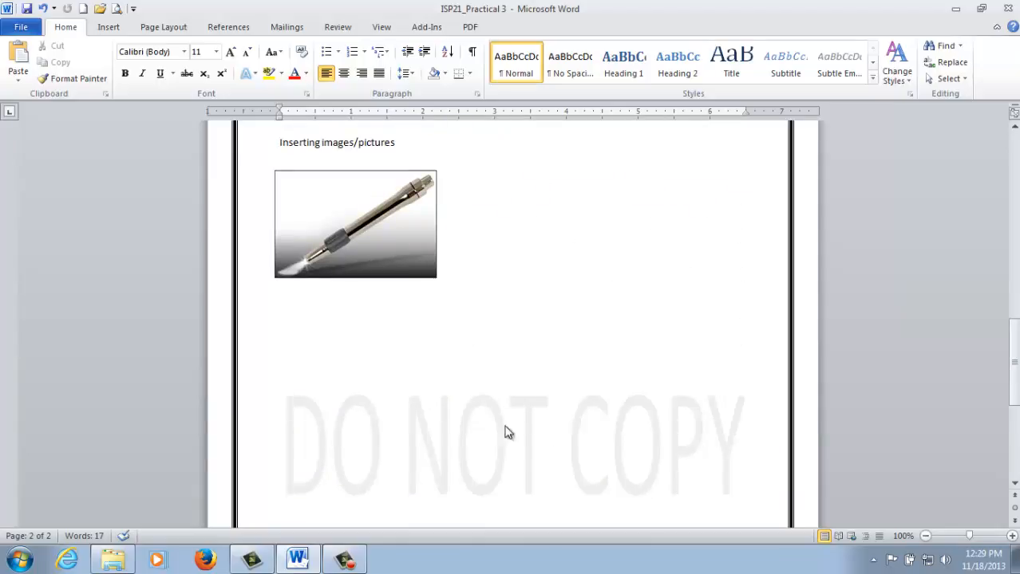
scroll(498, 415, down, 8)
scroll(492, 383, up, 9)
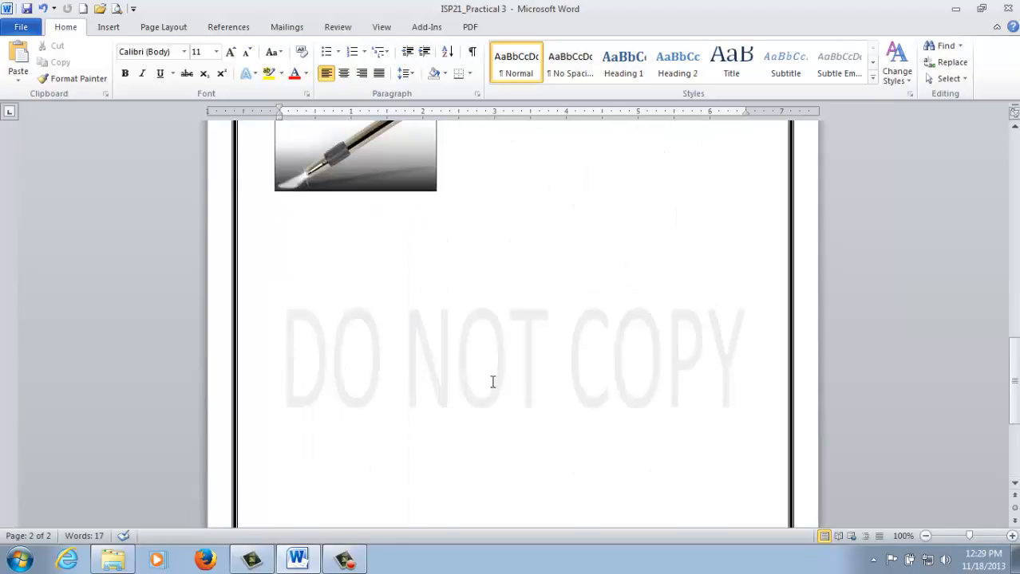
Step: Insert a blank page after the "Inserting images/pictures" line on the second page
click(296, 436)
click(526, 410)
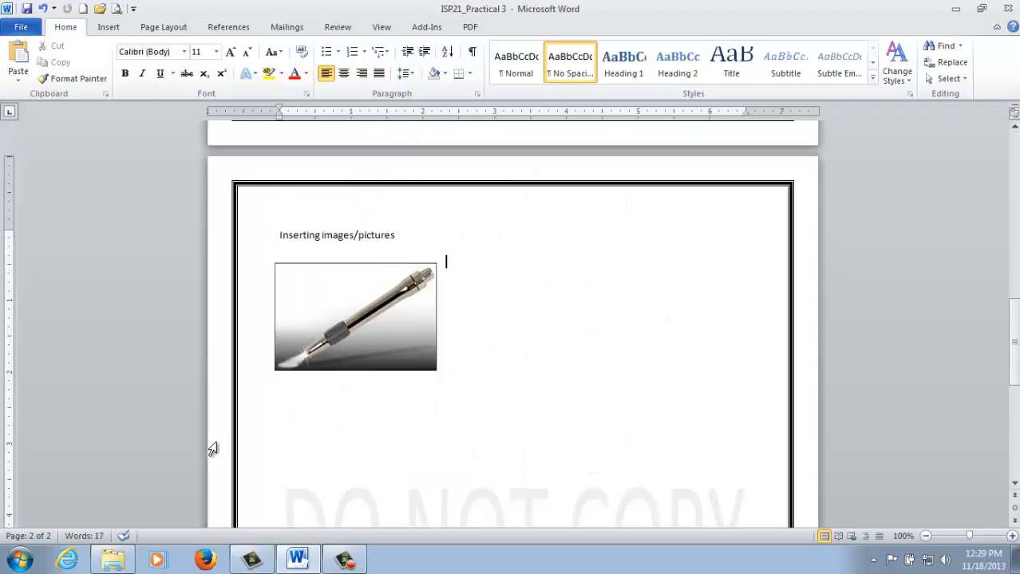
click(114, 31)
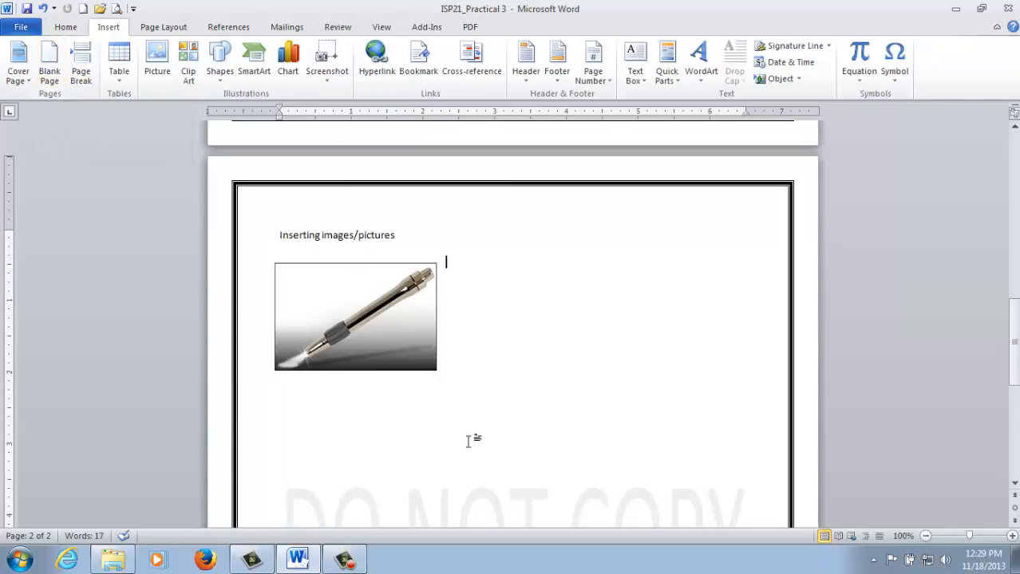
click(304, 436)
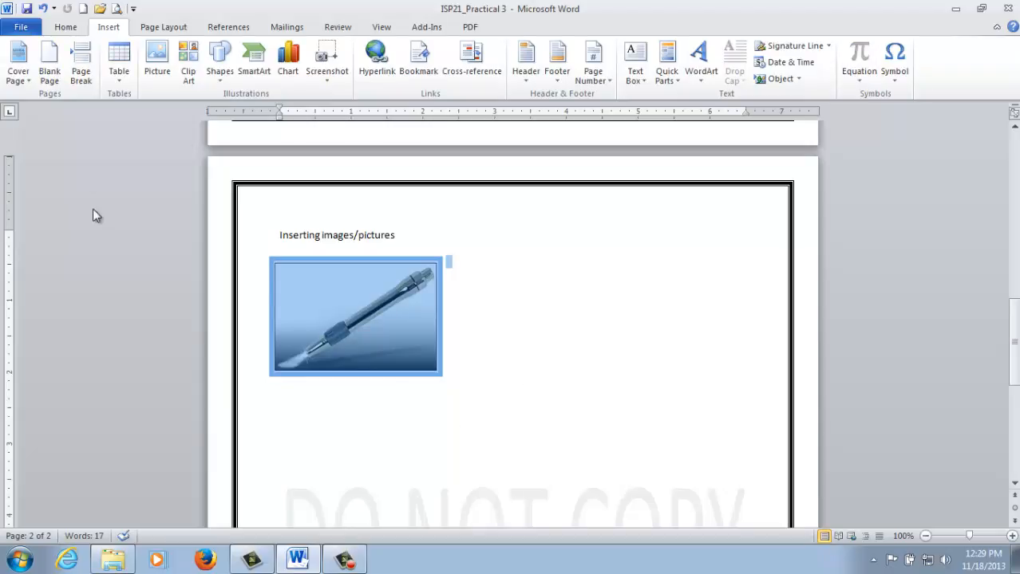
click(50, 64)
scroll(582, 443, down, 5)
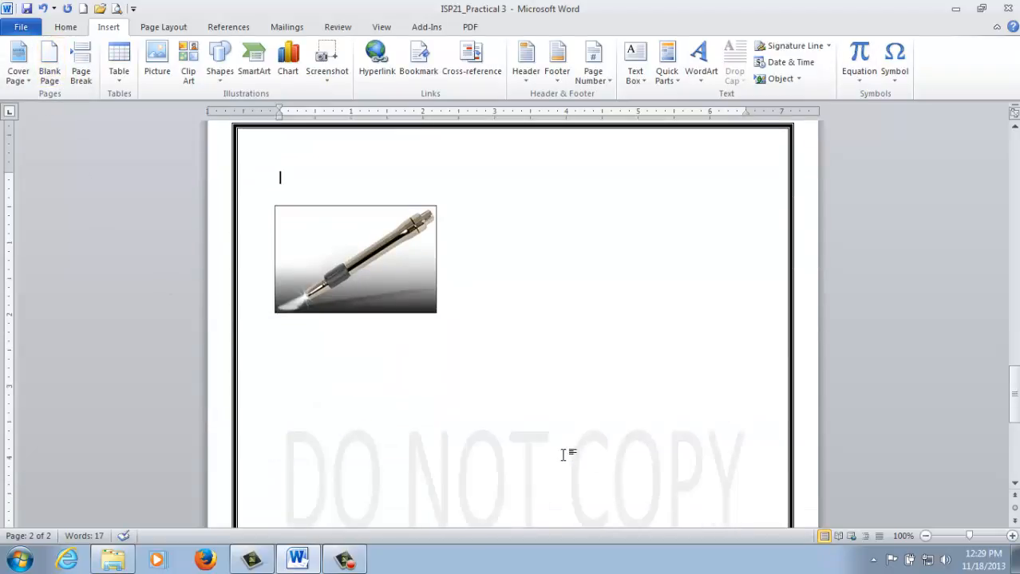
Step: Move the picture from the third page back to the second page, below the "Inserting images/pictures" line
click(333, 295)
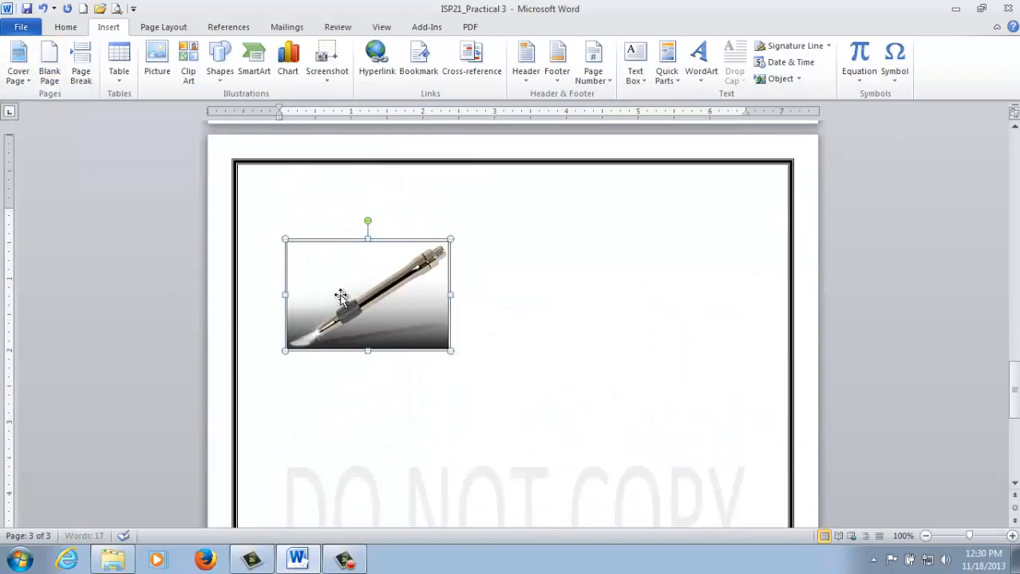
scroll(431, 479, up, 5)
drag(368, 444, 371, 124)
scroll(408, 280, up, 10)
drag(396, 503, 379, 141)
scroll(424, 324, up, 7)
drag(344, 415, 343, 314)
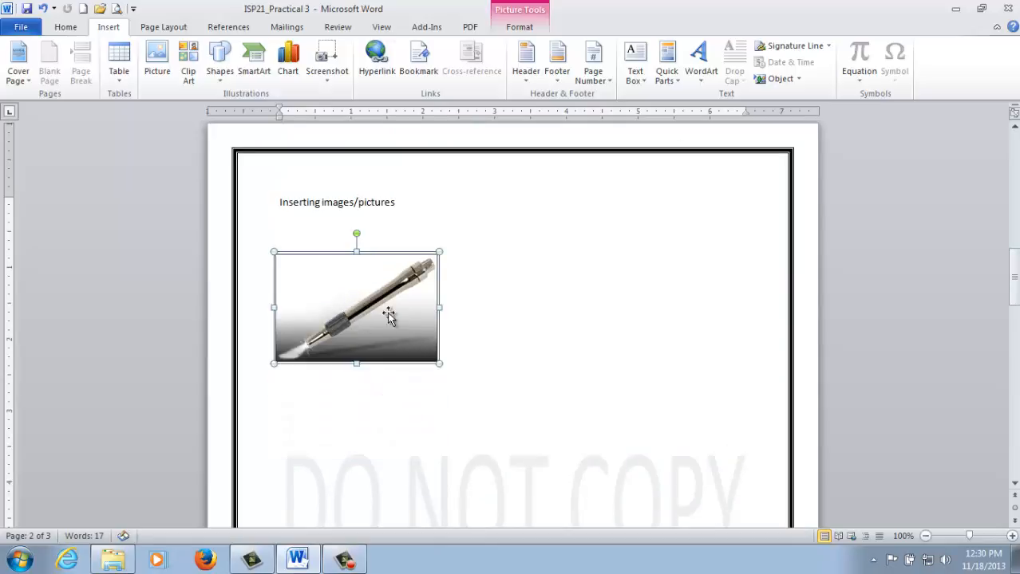
Step: Nudge the picture closer to the "Inserting images/pictures" line and look at its text wrapping options
click(519, 30)
click(722, 75)
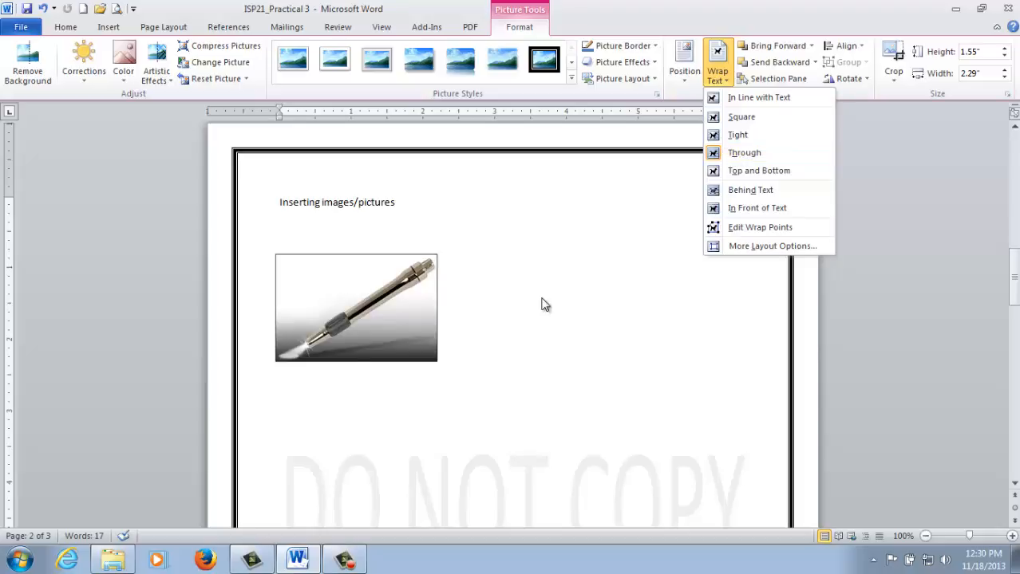
click(291, 327)
drag(343, 305, 362, 289)
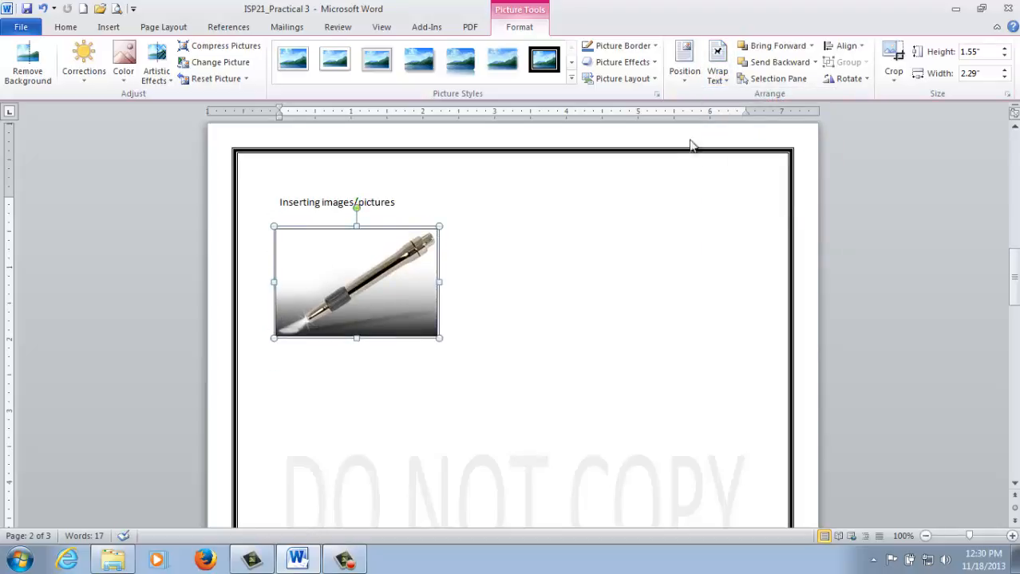
click(732, 82)
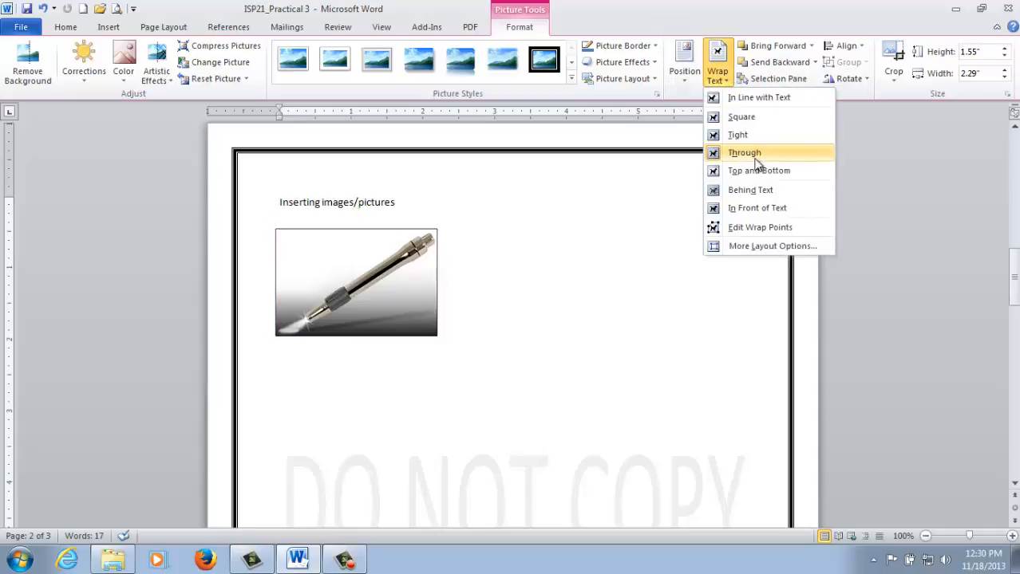
click(335, 272)
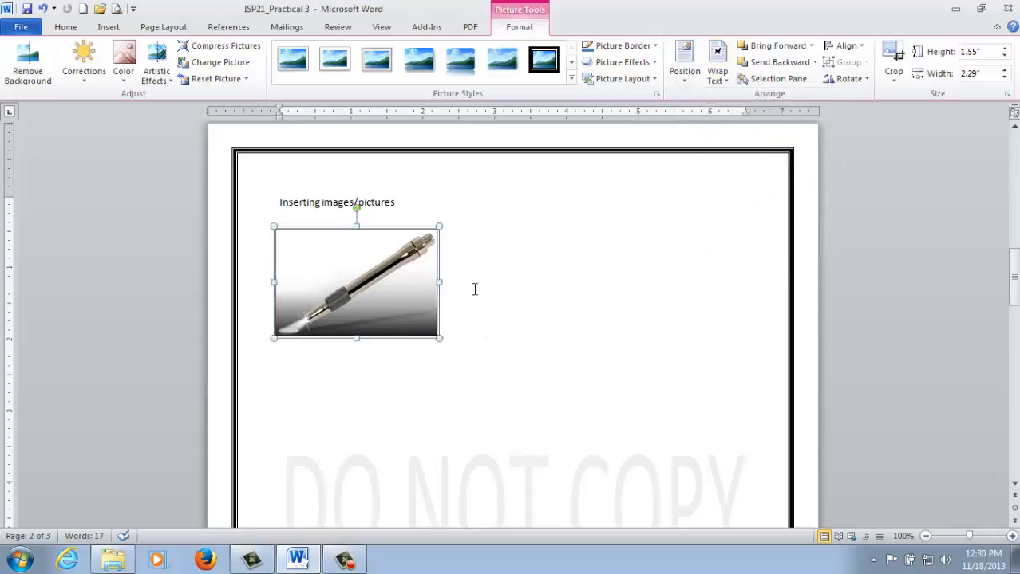
Step: Look through all three pages to check the layout of the lists, the picture and the blank page
scroll(499, 304, up, 15)
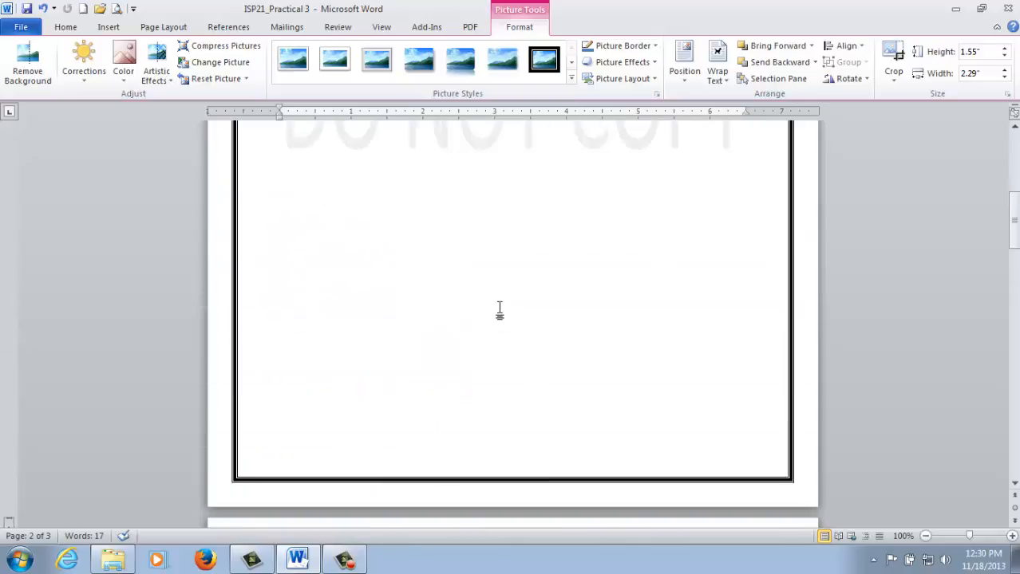
scroll(500, 308, up, 2)
scroll(496, 308, down, 10)
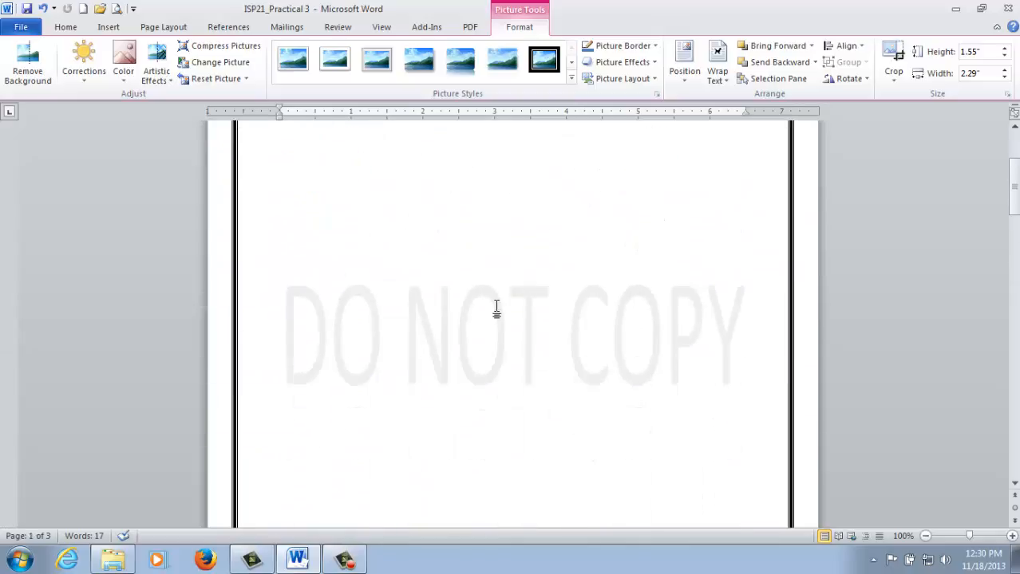
scroll(487, 344, up, 7)
scroll(476, 373, down, 12)
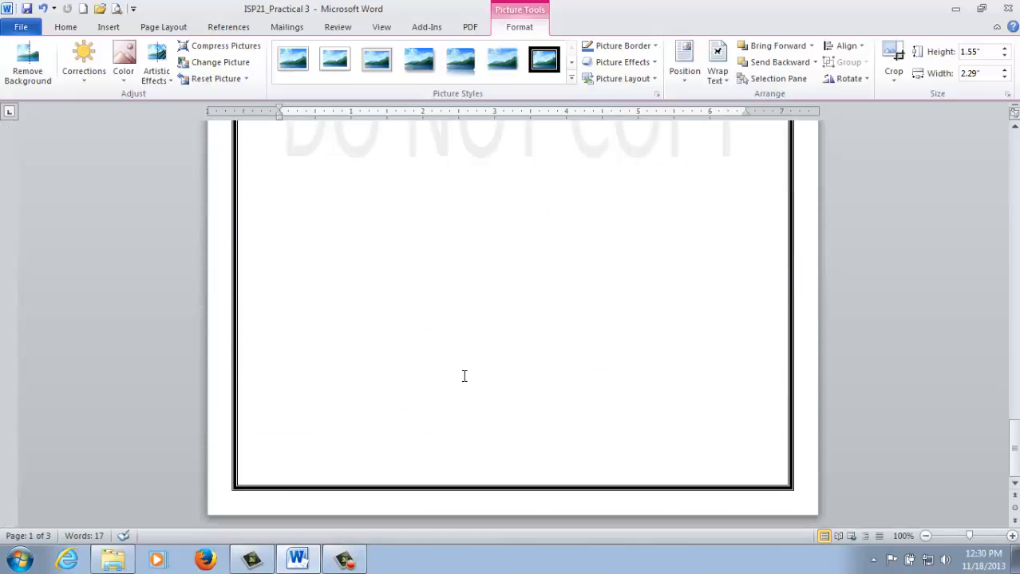
scroll(463, 376, up, 8)
scroll(461, 377, up, 20)
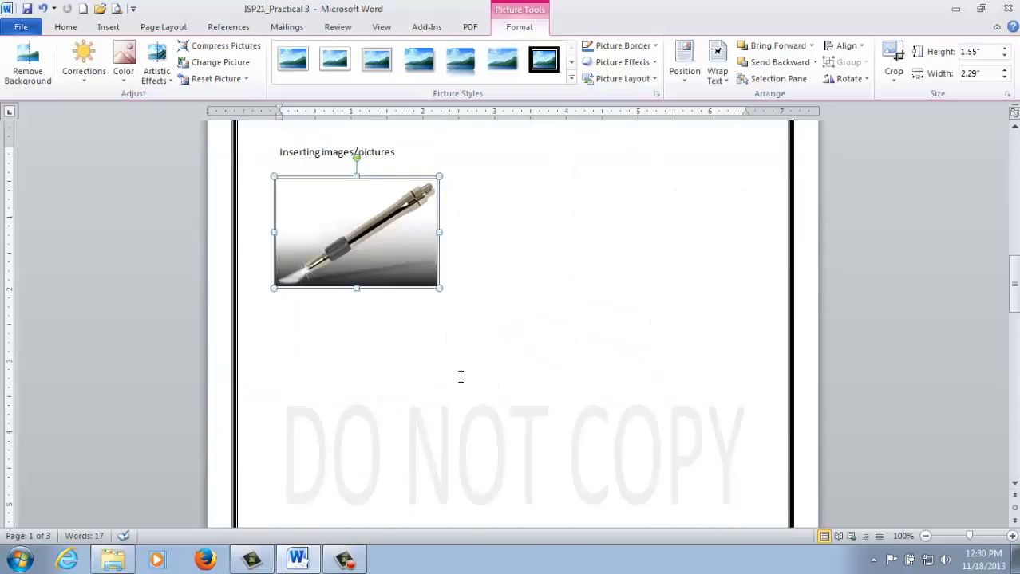
scroll(459, 377, up, 1)
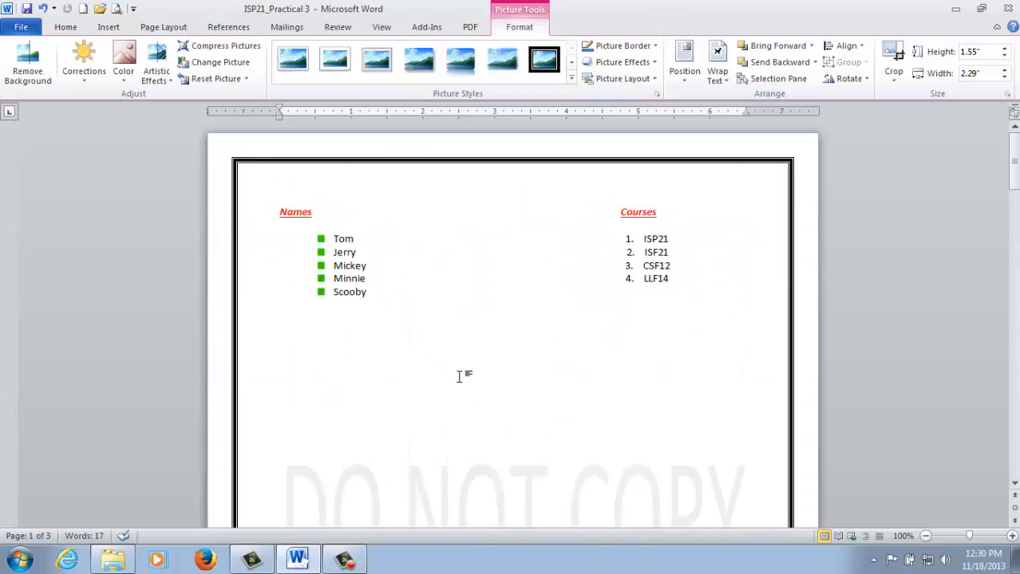
Step: Add page numbers at the bottom of the pages using the Circle style from the With Shapes group
click(111, 28)
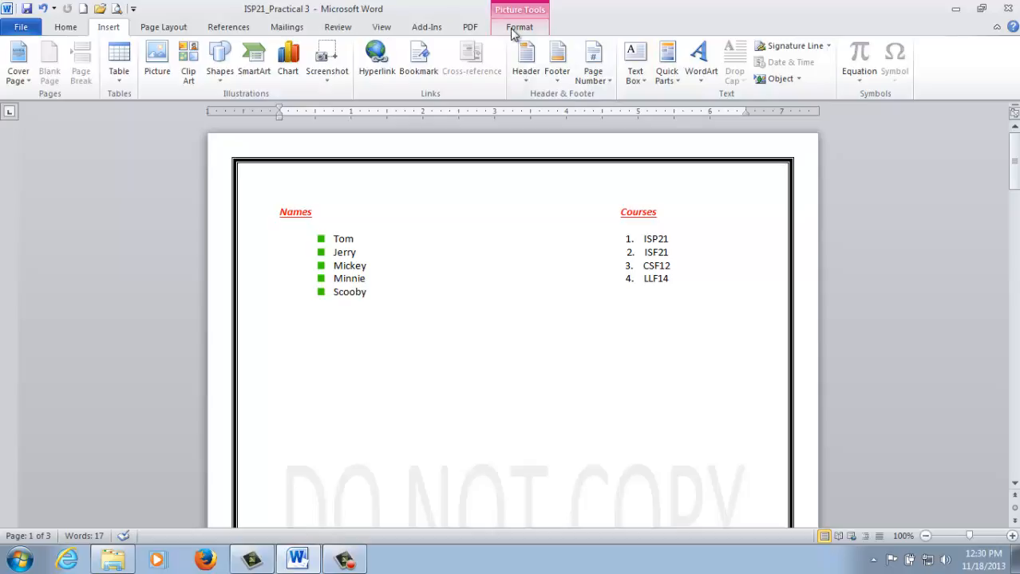
click(501, 333)
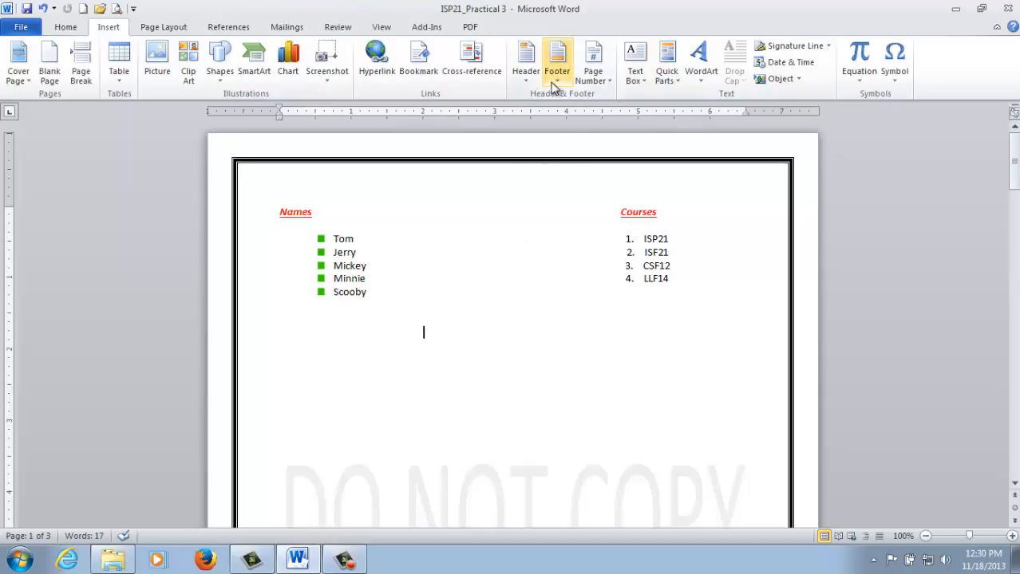
click(609, 82)
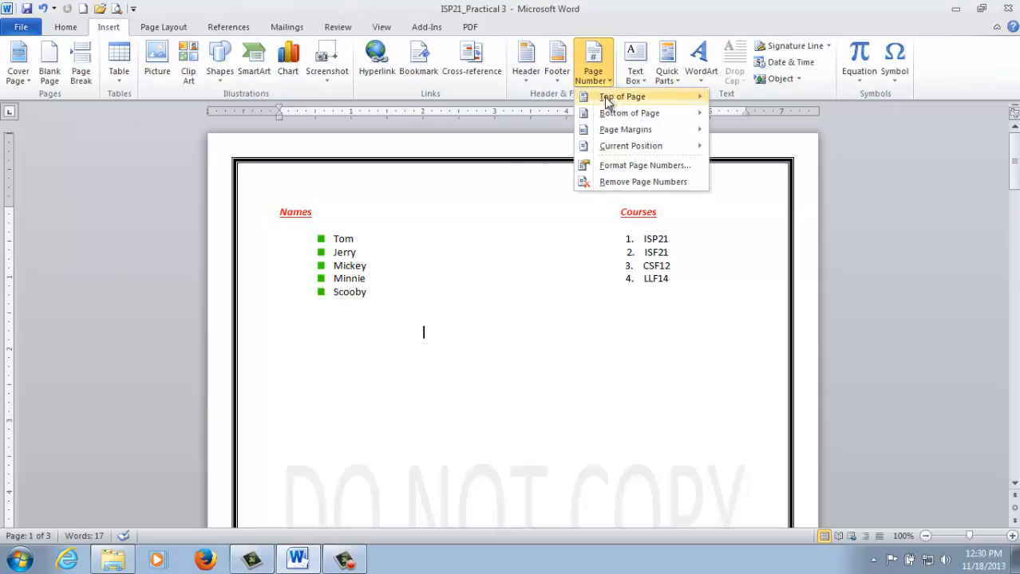
mouse_move(614, 105)
mouse_move(637, 119)
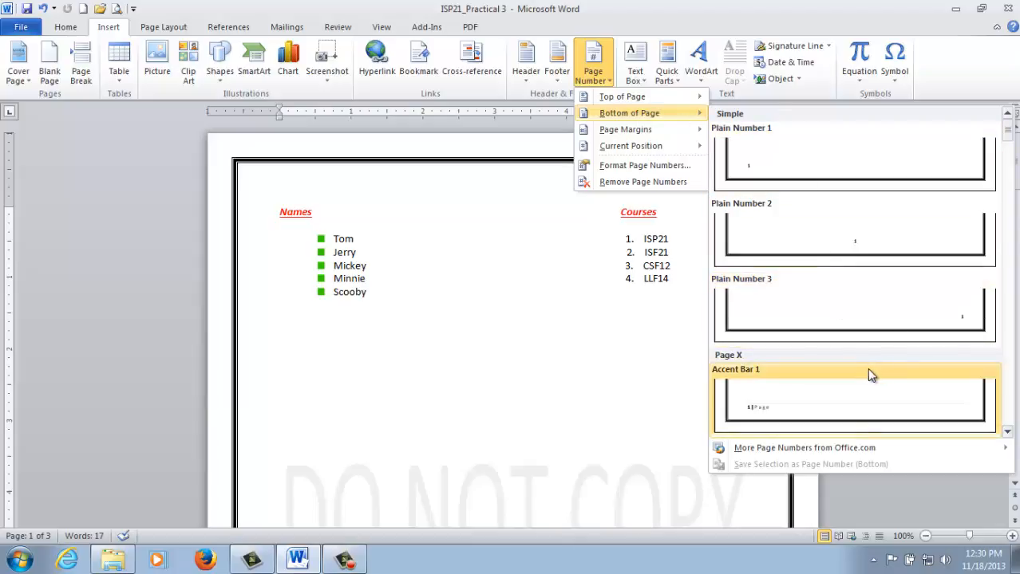
scroll(878, 364, down, 3)
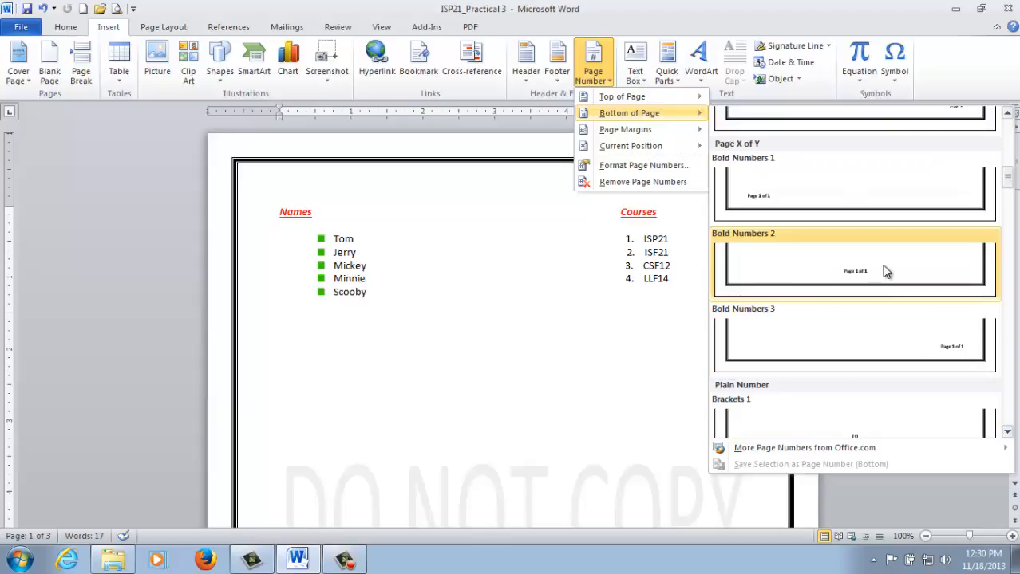
scroll(894, 269, down, 5)
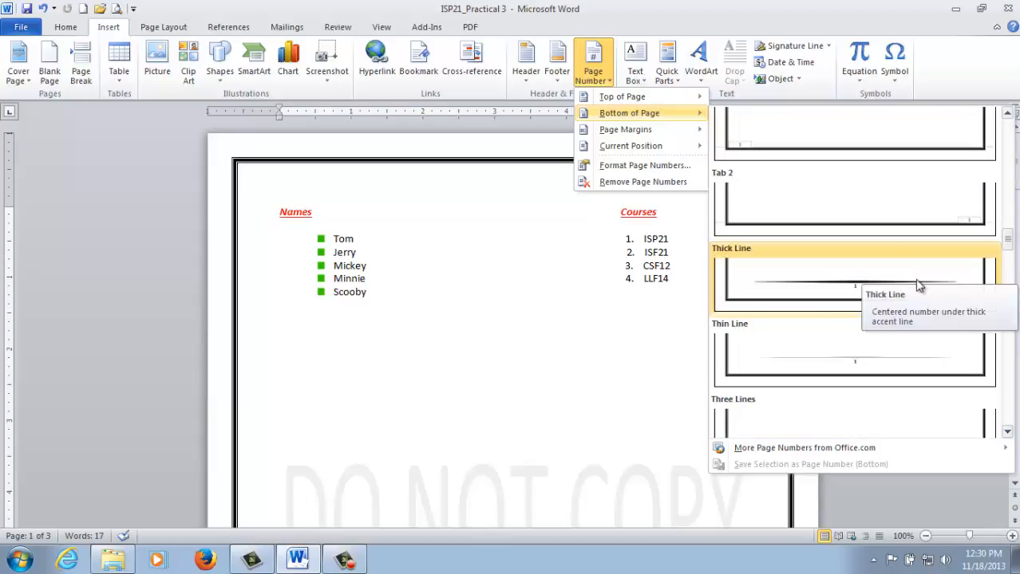
scroll(913, 289, down, 2)
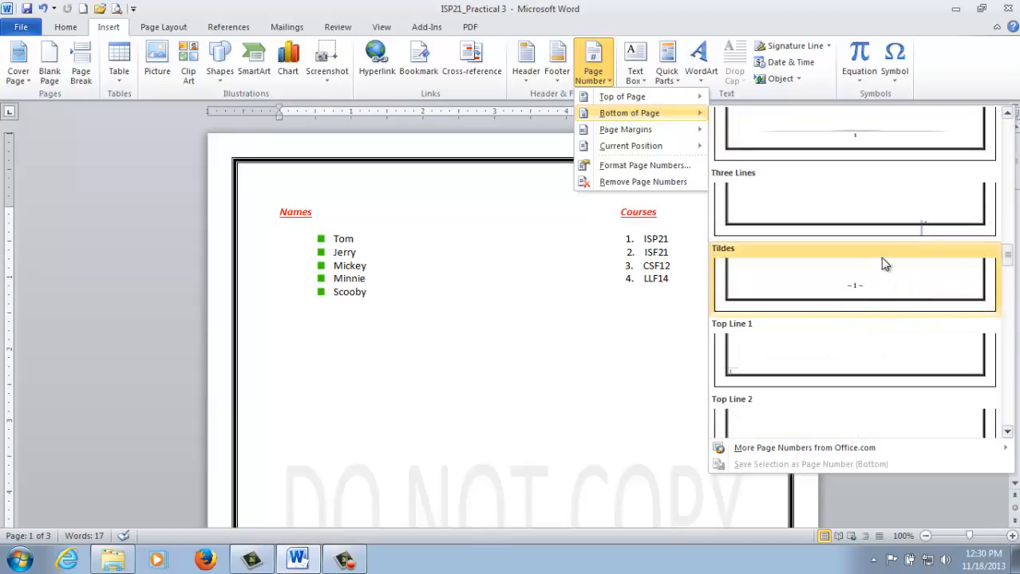
scroll(880, 263, up, 9)
scroll(857, 269, up, 10)
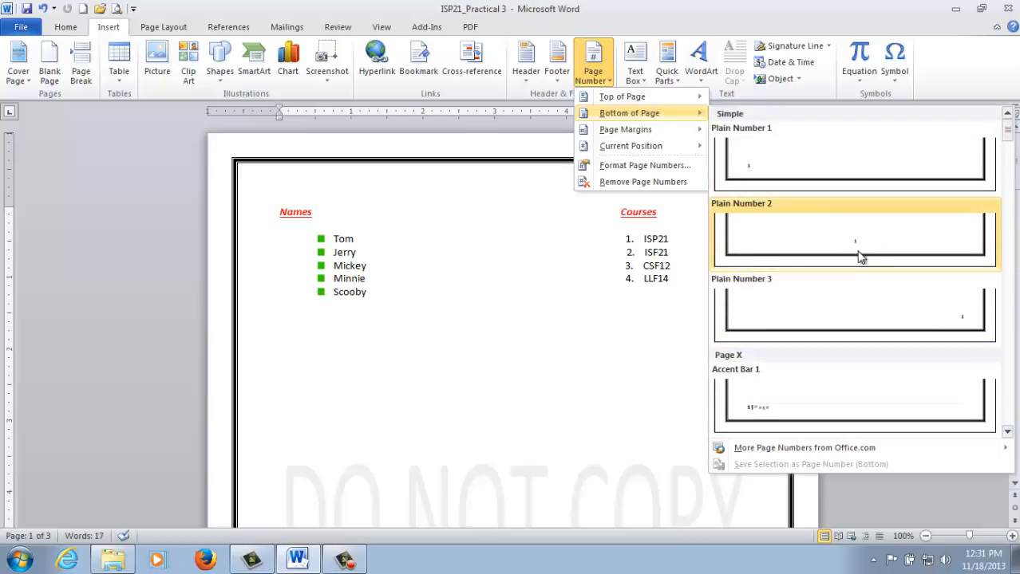
scroll(850, 284, down, 18)
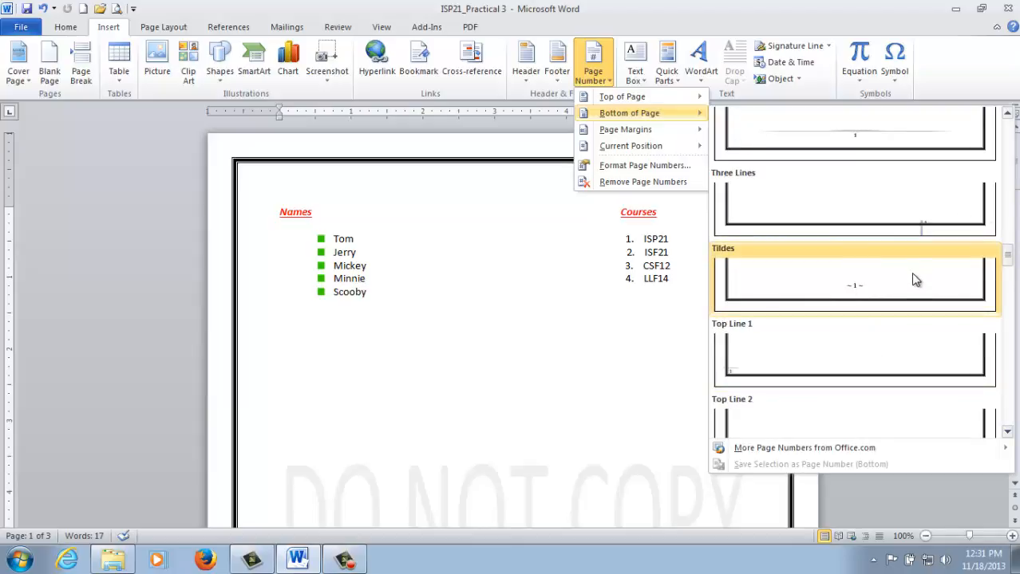
scroll(916, 279, down, 4)
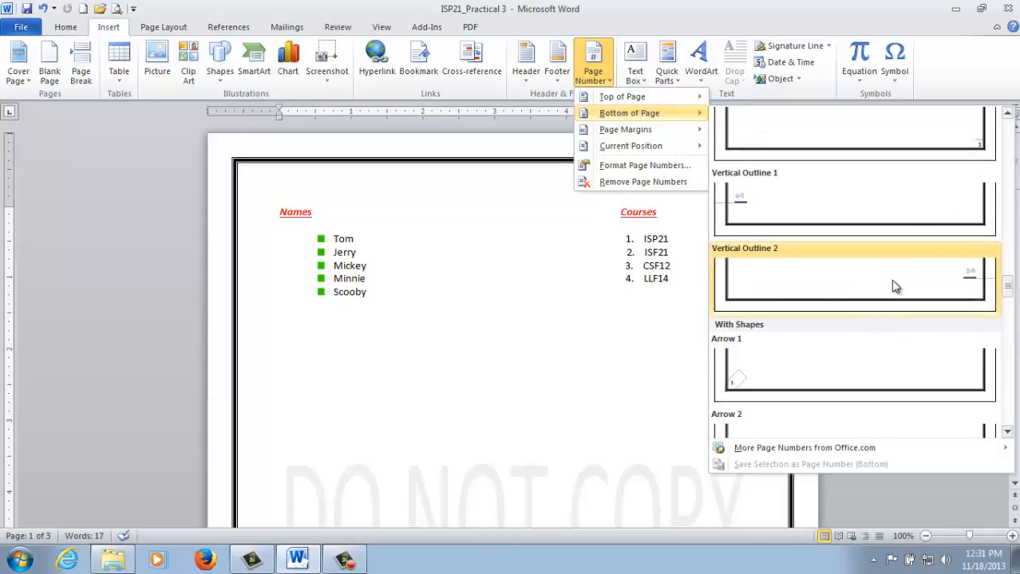
scroll(892, 287, down, 6)
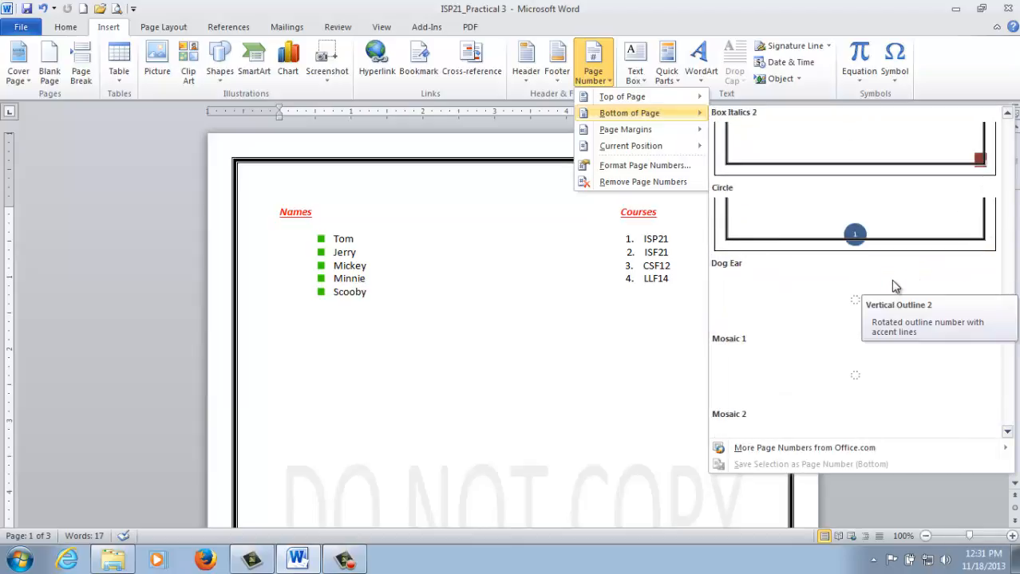
click(855, 229)
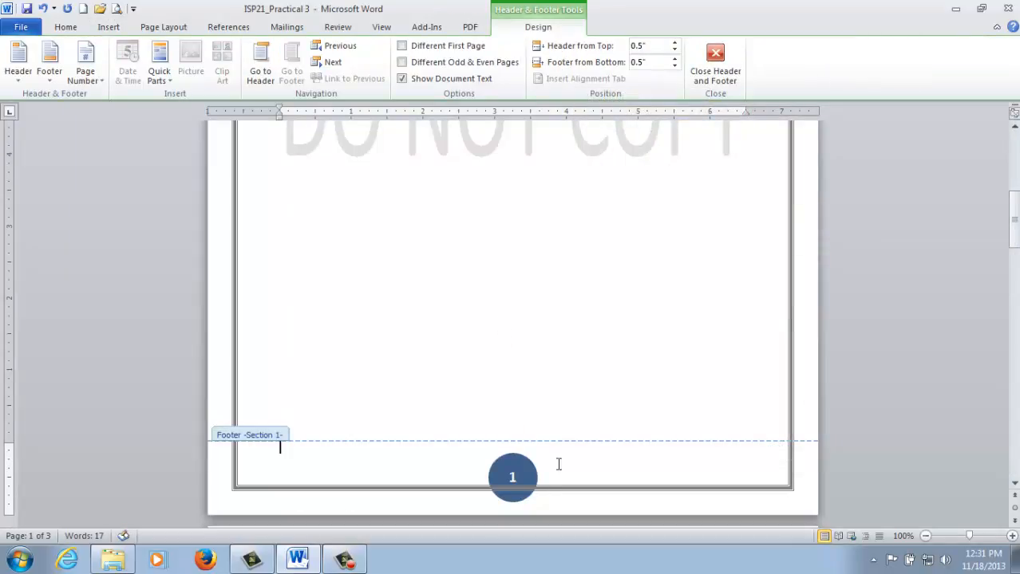
Step: Delete the circled page number from the first page's footer and undo the deletion
click(512, 474)
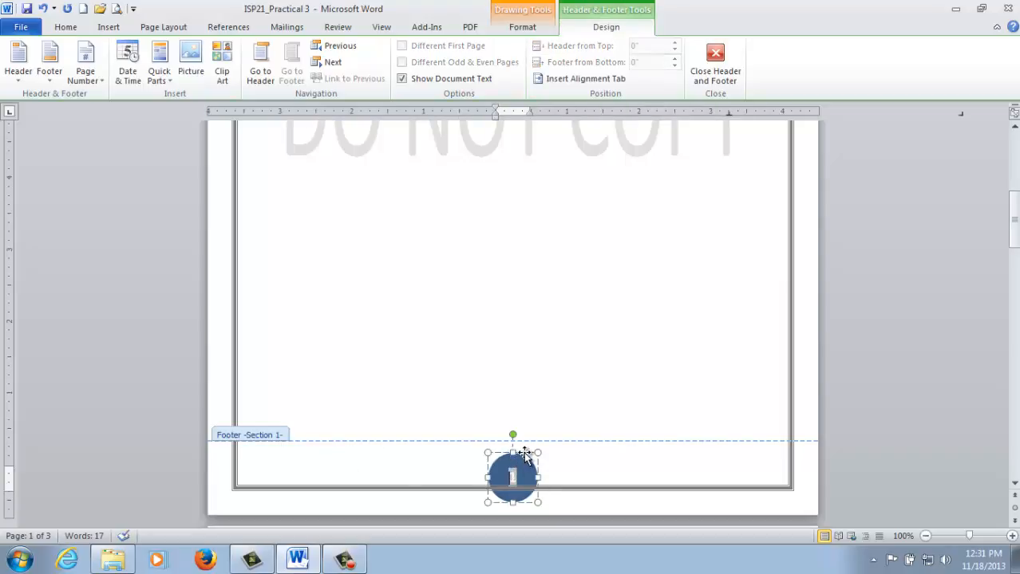
click(307, 452)
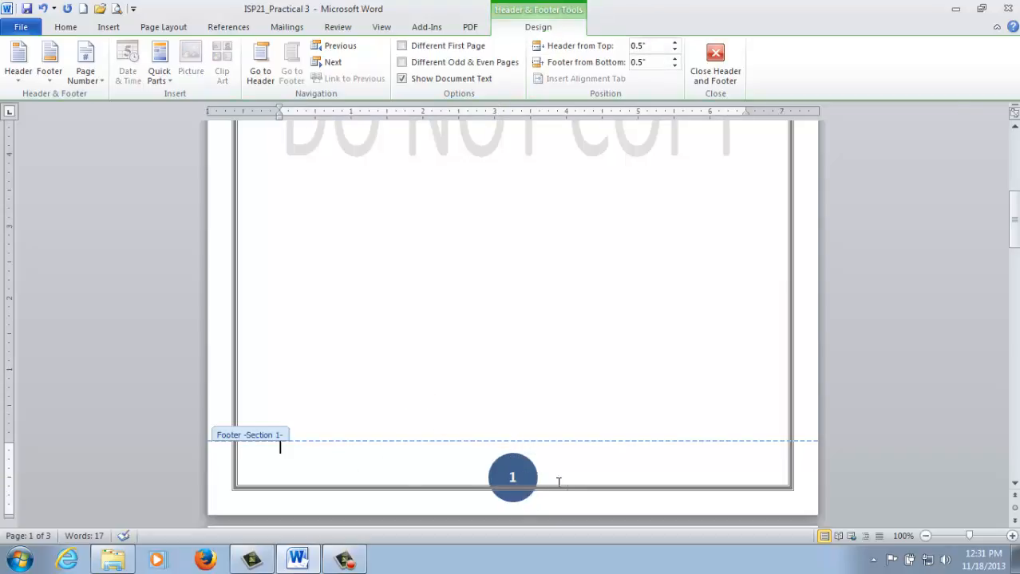
scroll(675, 312, down, 5)
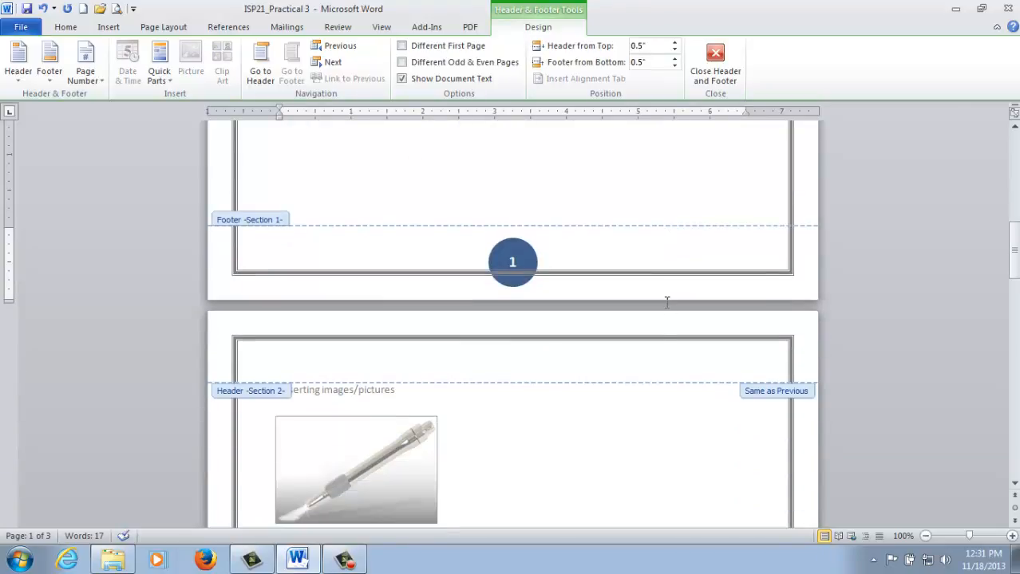
click(513, 281)
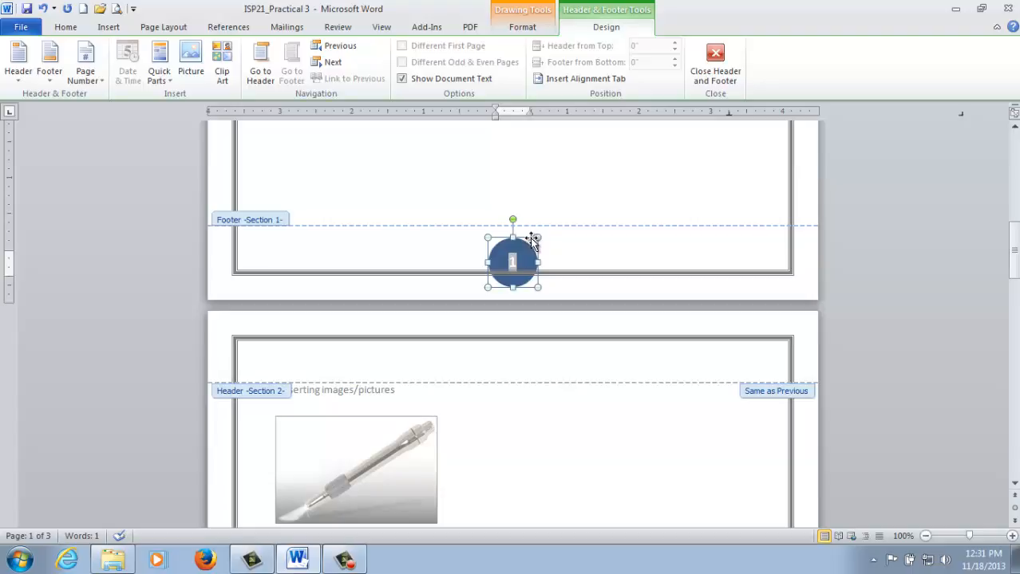
key(Delete)
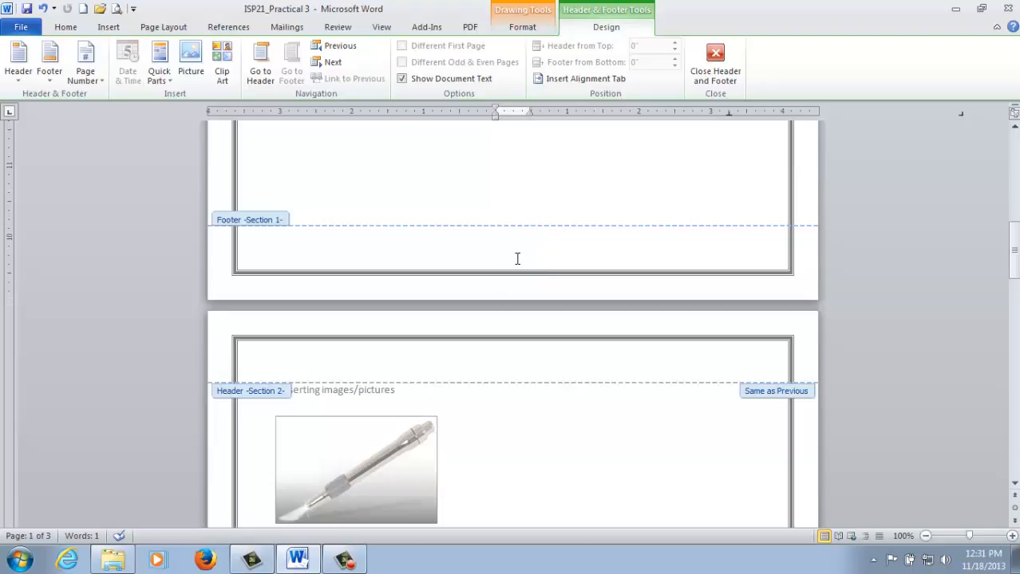
scroll(521, 262, up, 3)
scroll(521, 266, down, 3)
key(ctrl+z)
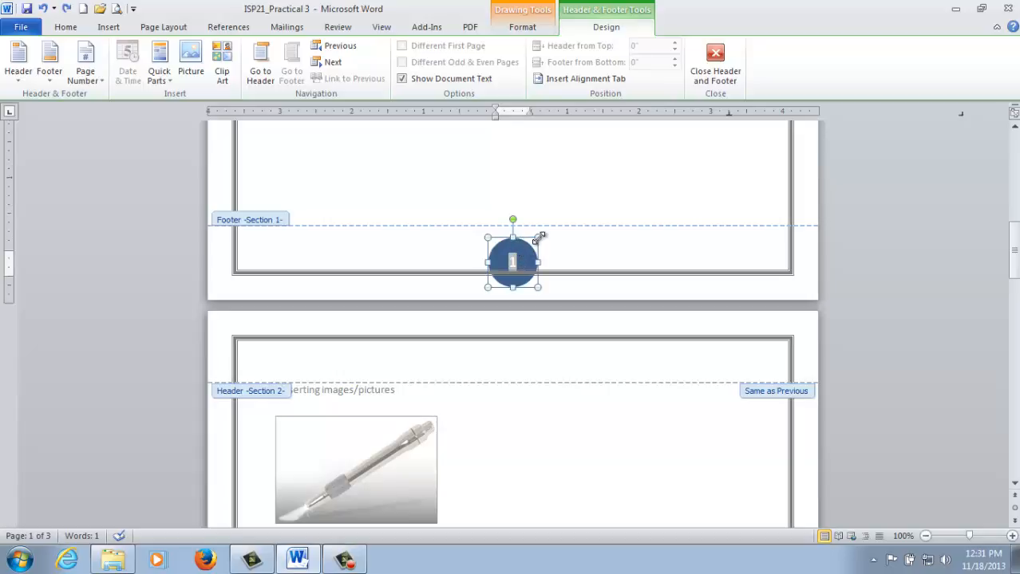
Step: Shrink the page number circle and move it up so it sits inside the page border in the first page's footer
drag(538, 237, 527, 282)
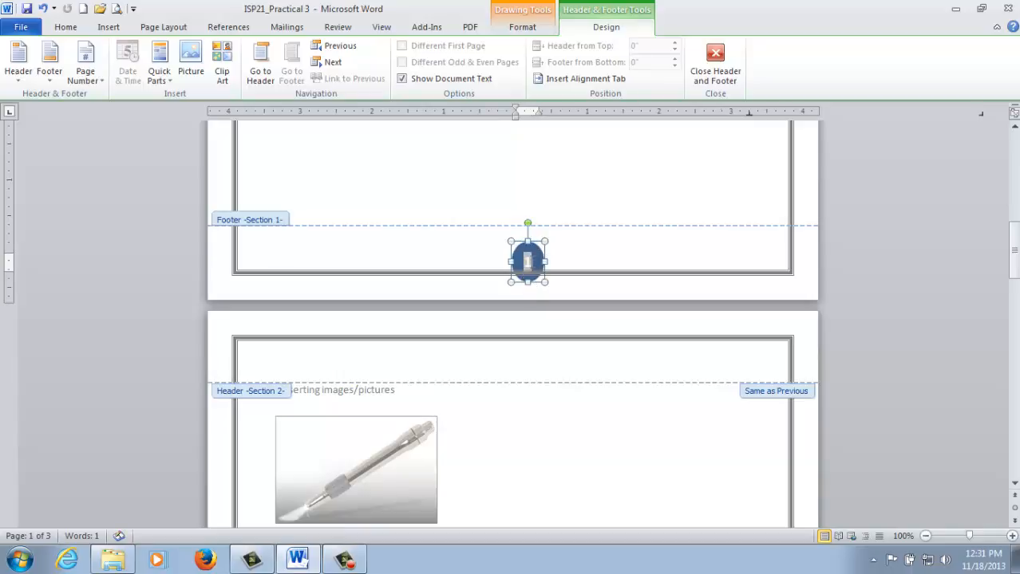
key(ctrl+z)
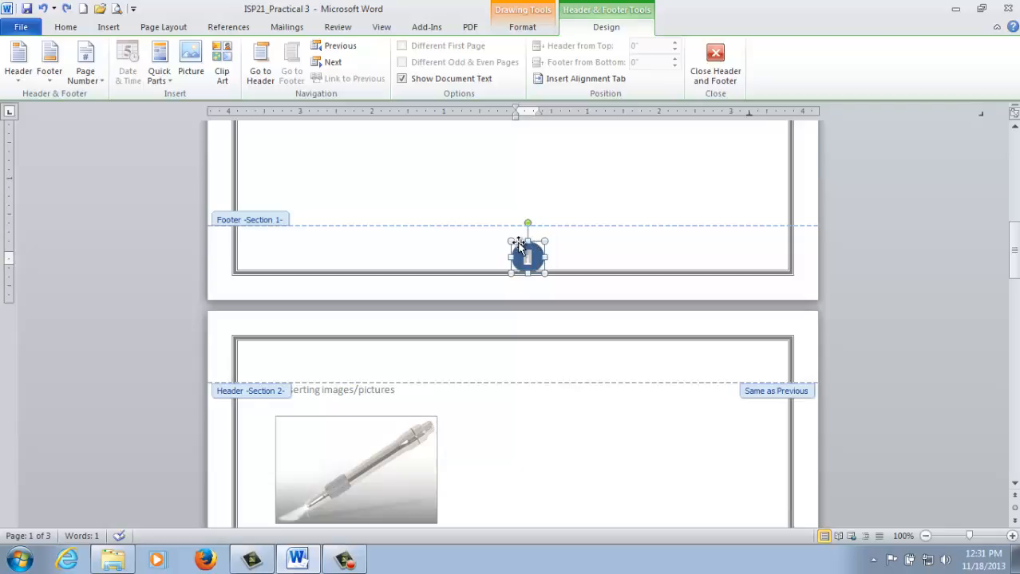
drag(517, 240, 509, 234)
click(602, 261)
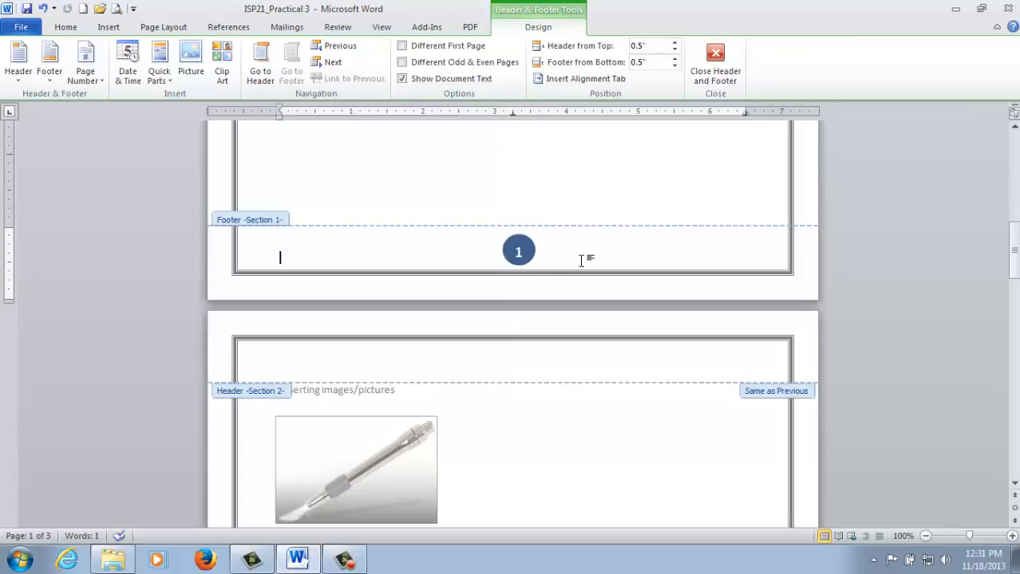
click(518, 256)
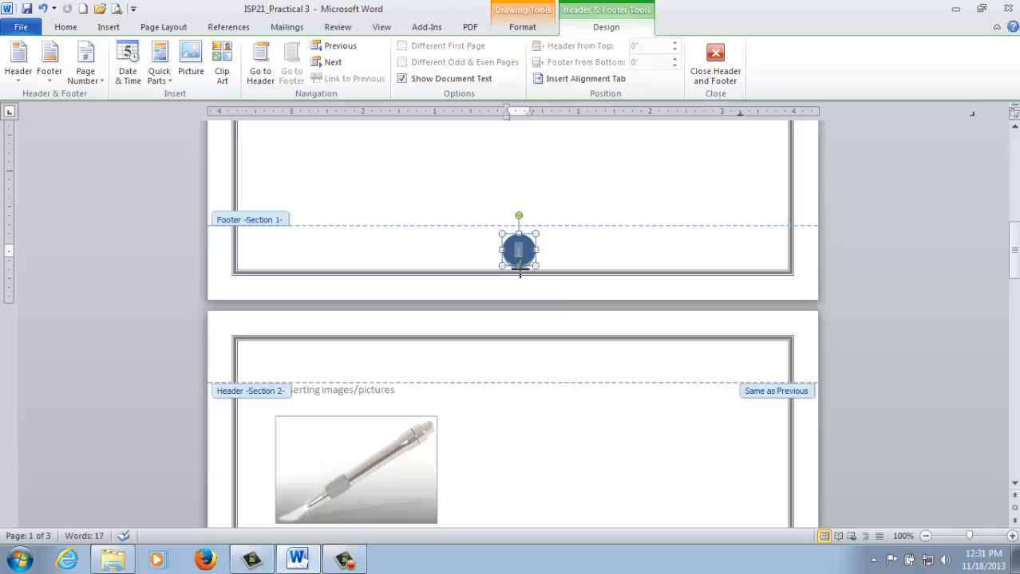
click(590, 263)
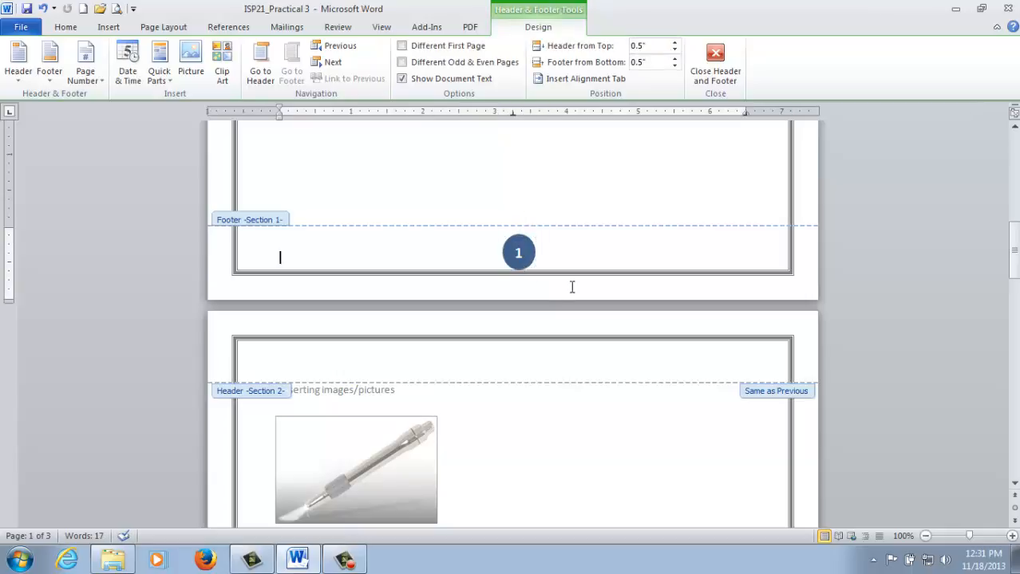
click(523, 253)
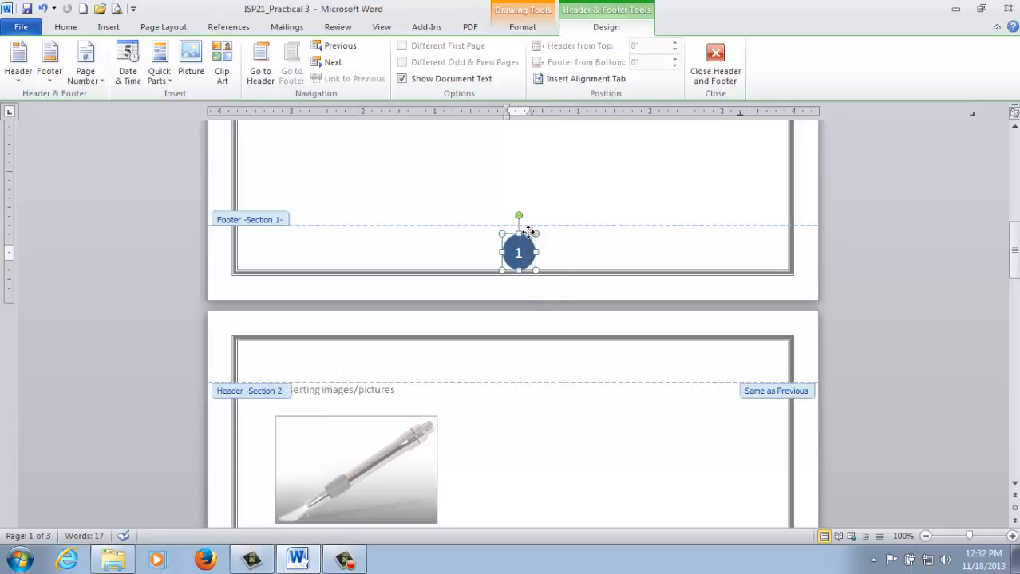
click(527, 231)
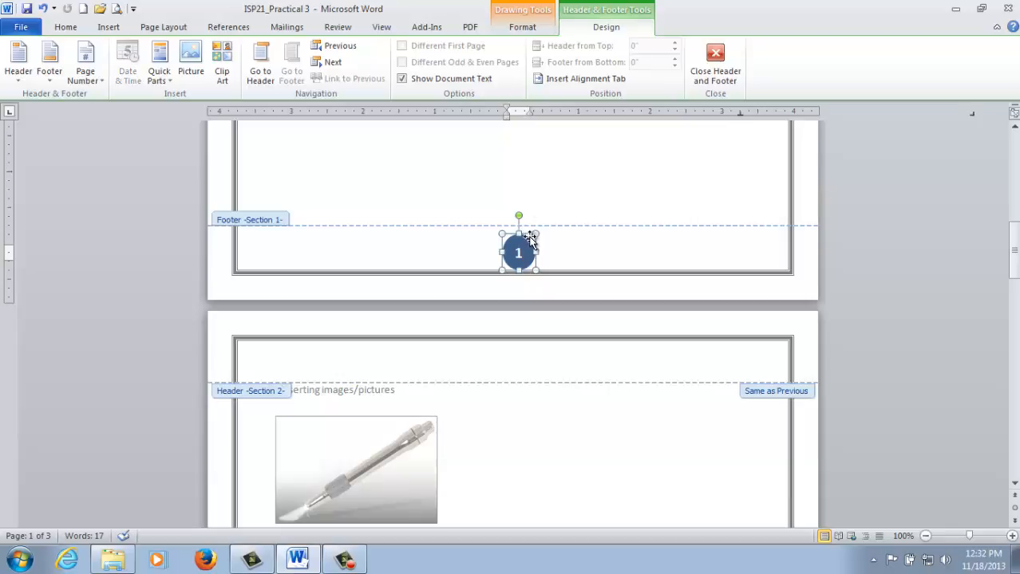
click(568, 249)
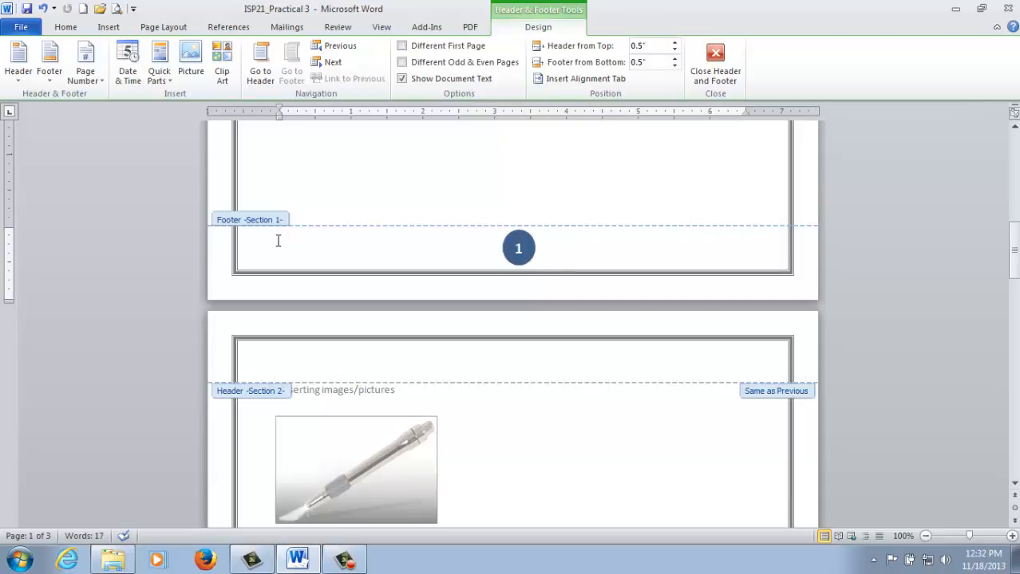
Step: Switch the number's alignment inside the footer circle to left and back to centred
click(514, 248)
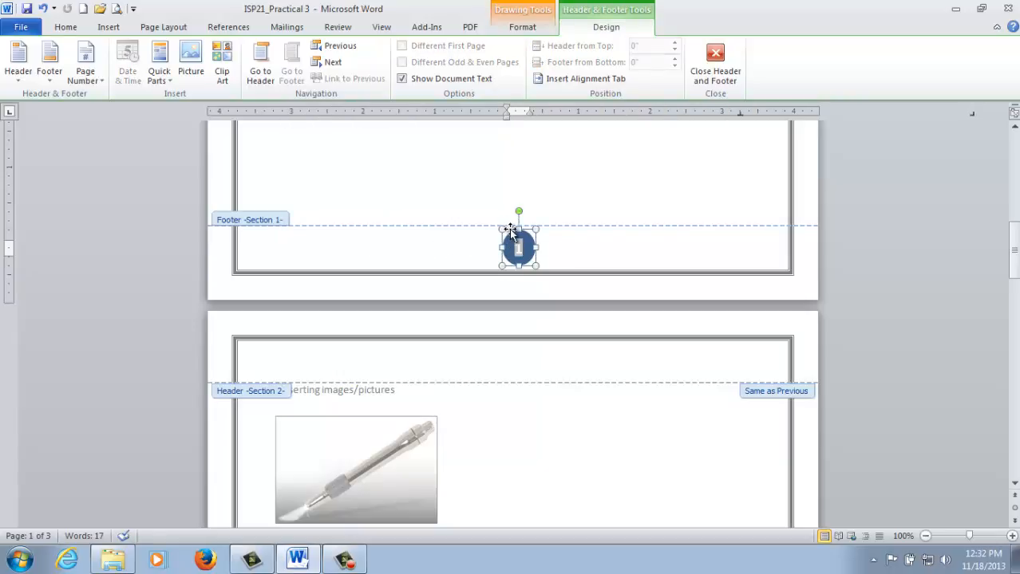
click(68, 28)
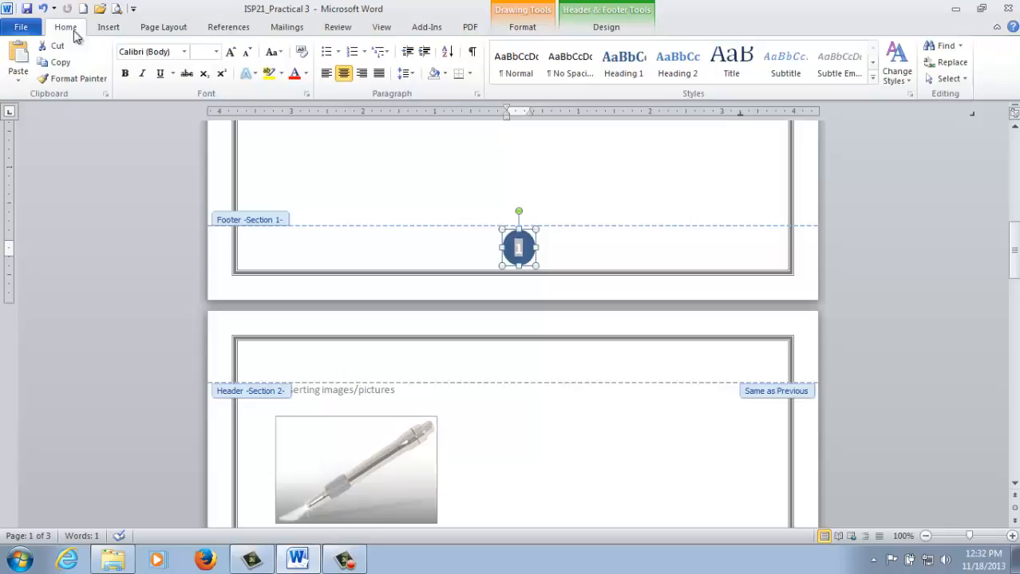
click(346, 78)
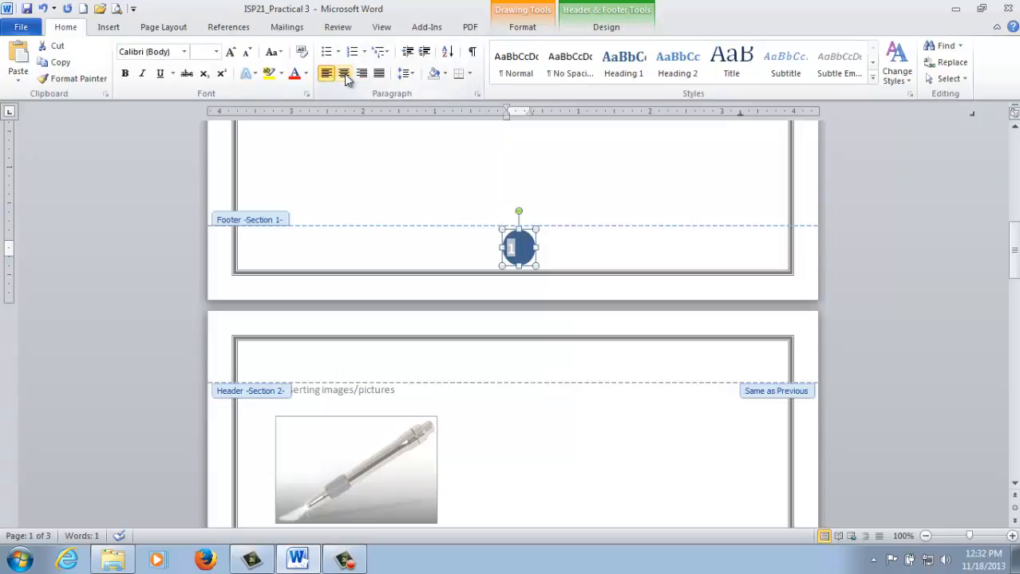
click(347, 77)
click(600, 255)
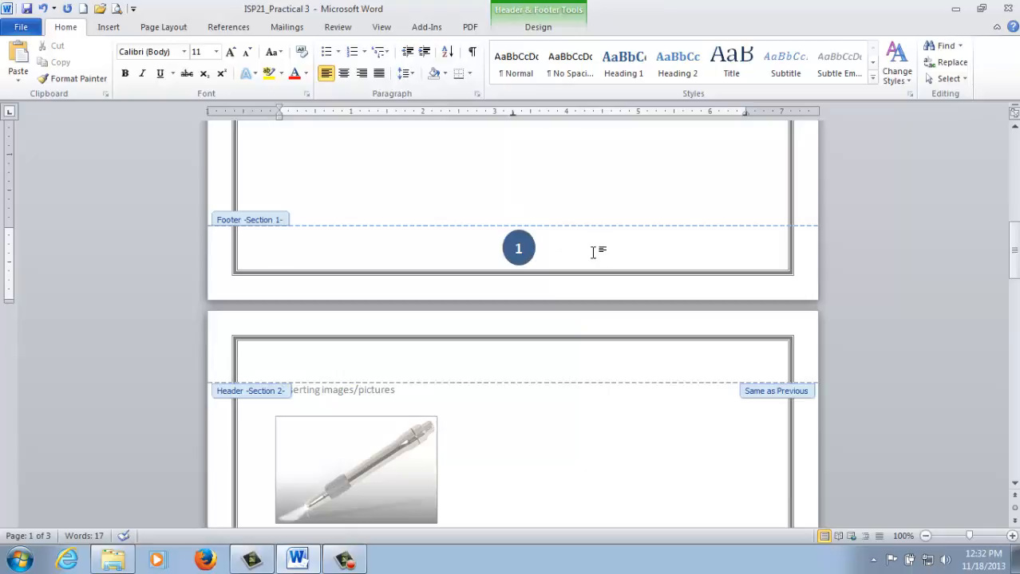
Step: Check the circled page numbers on pages two and three, close header and footer editing, and return to the first page
scroll(594, 263, down, 5)
scroll(591, 284, down, 3)
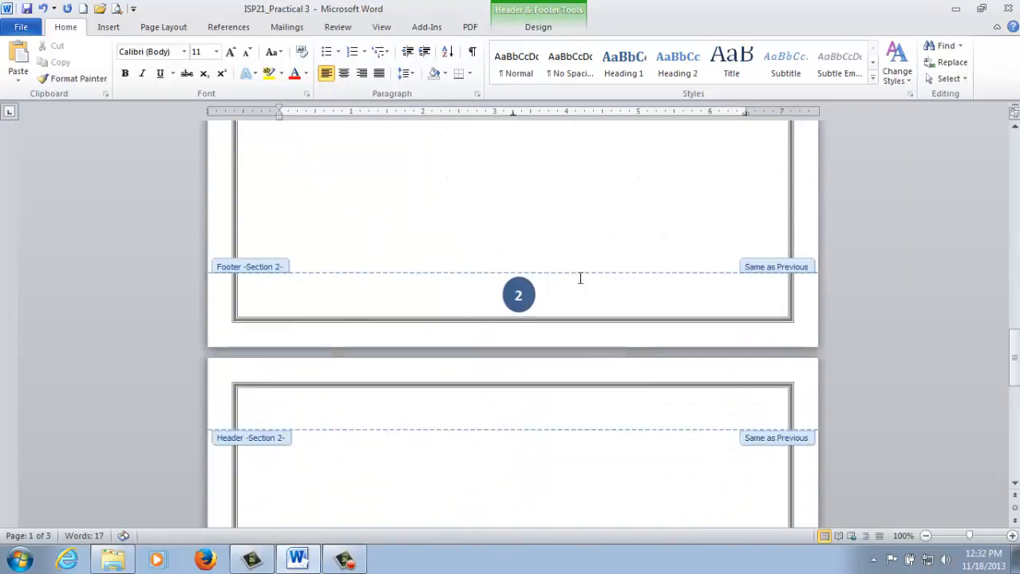
scroll(527, 295, down, 10)
scroll(558, 313, down, 3)
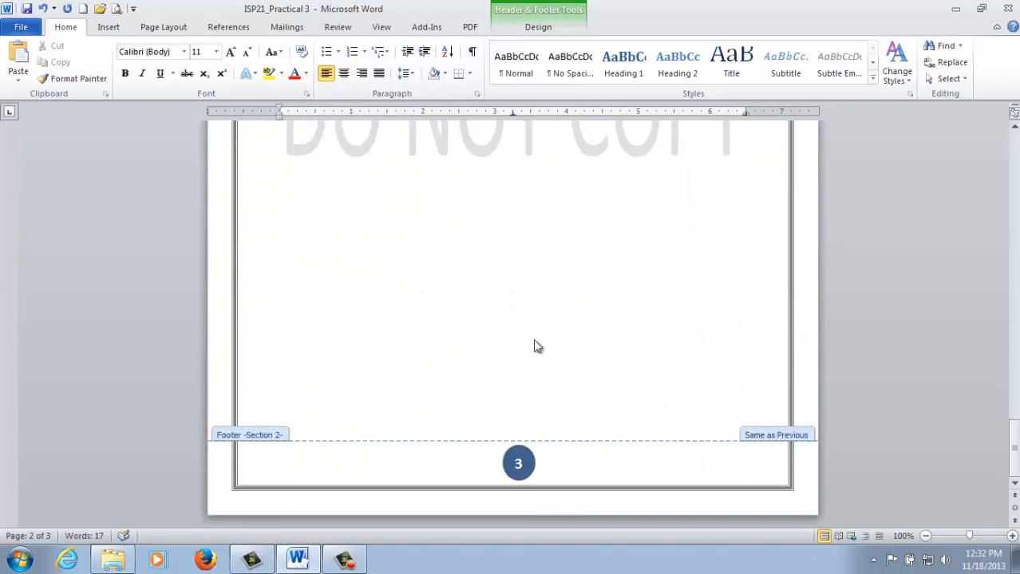
click(537, 29)
scroll(533, 283, up, 10)
scroll(534, 283, up, 10)
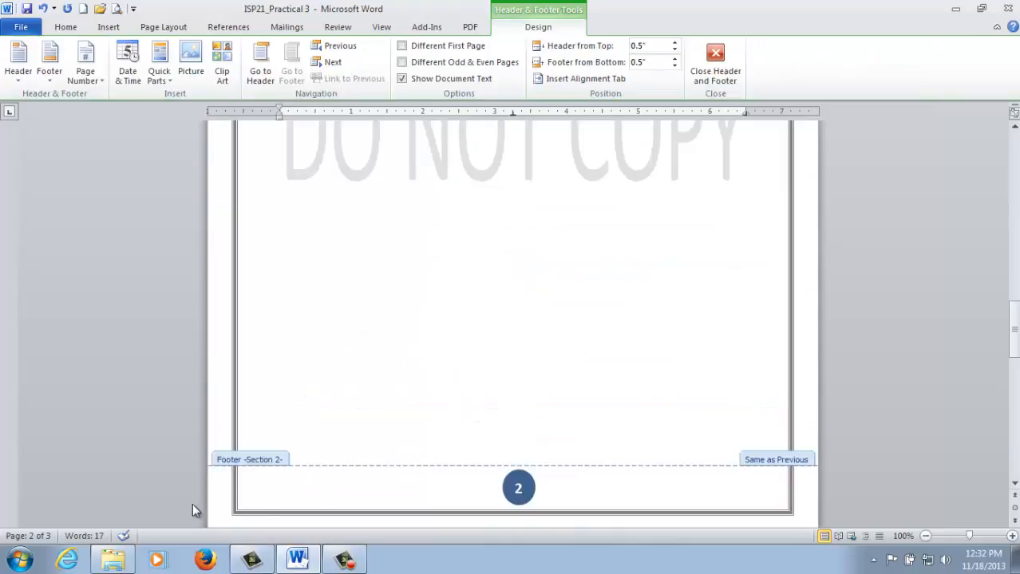
scroll(566, 317, down, 6)
scroll(566, 316, down, 5)
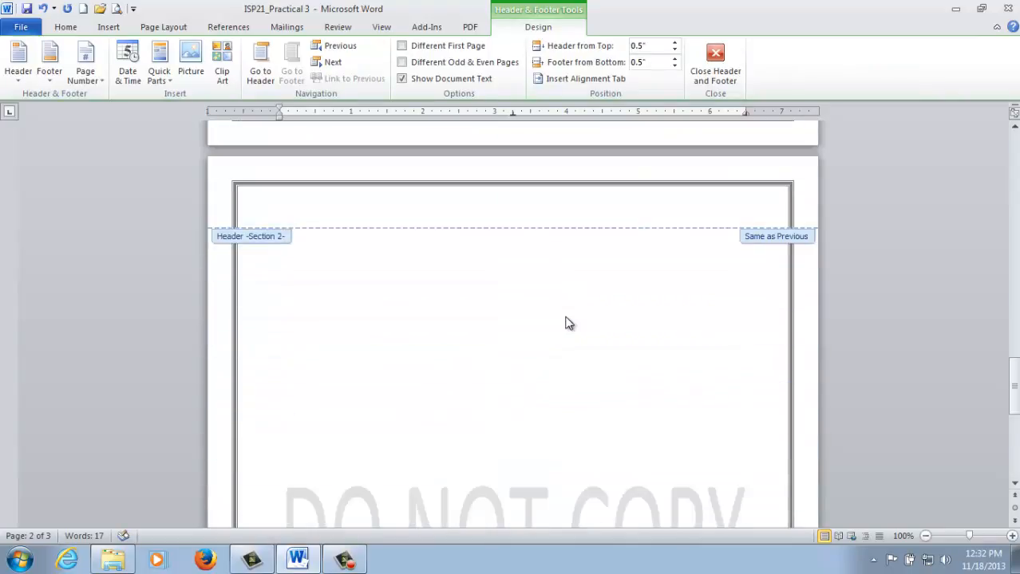
click(716, 55)
scroll(437, 369, up, 3)
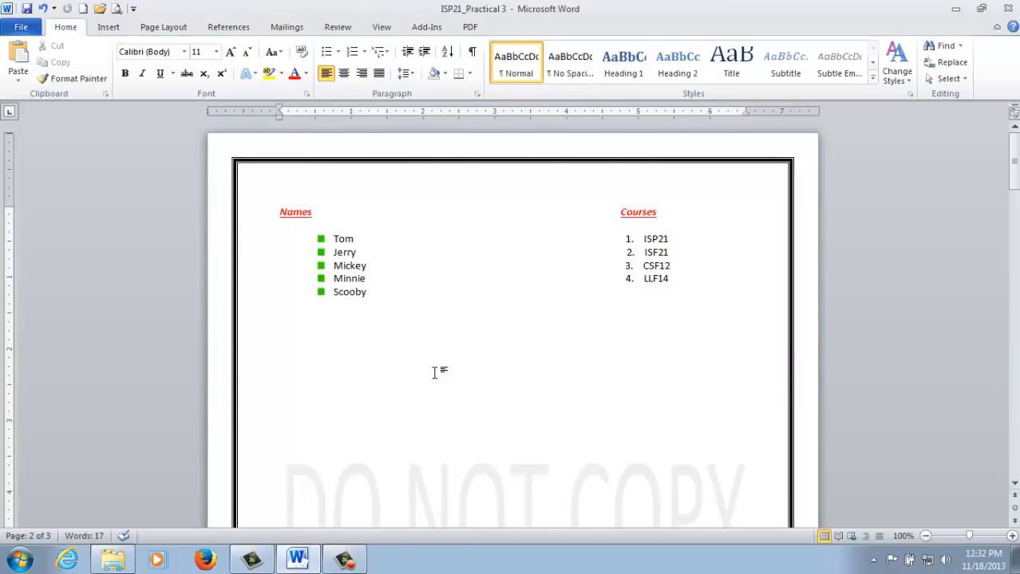
Step: Check the border, watermark and circled page numbers across all three pages
scroll(447, 351, down, 5)
scroll(455, 351, up, 10)
scroll(539, 353, down, 20)
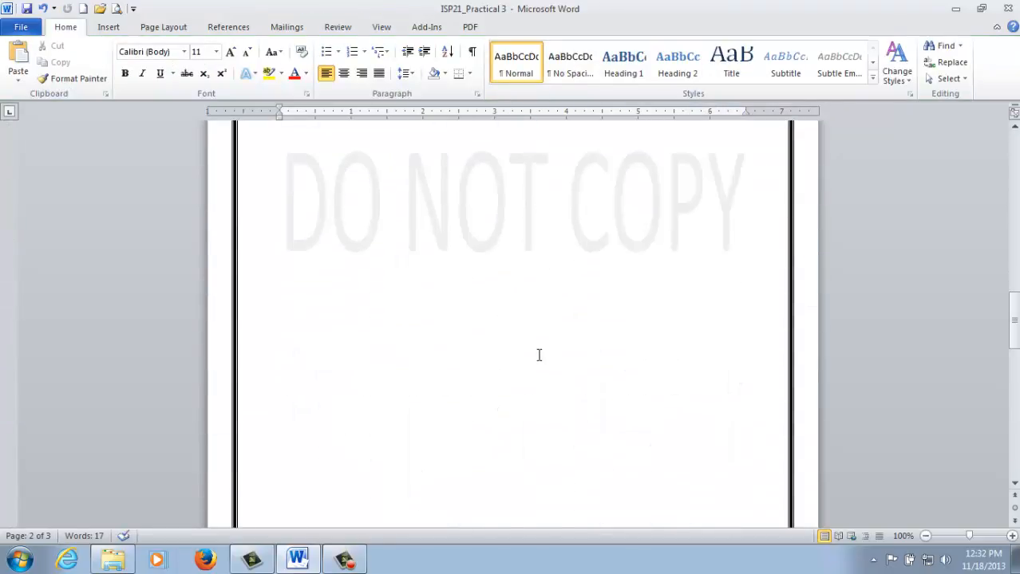
scroll(530, 357, down, 7)
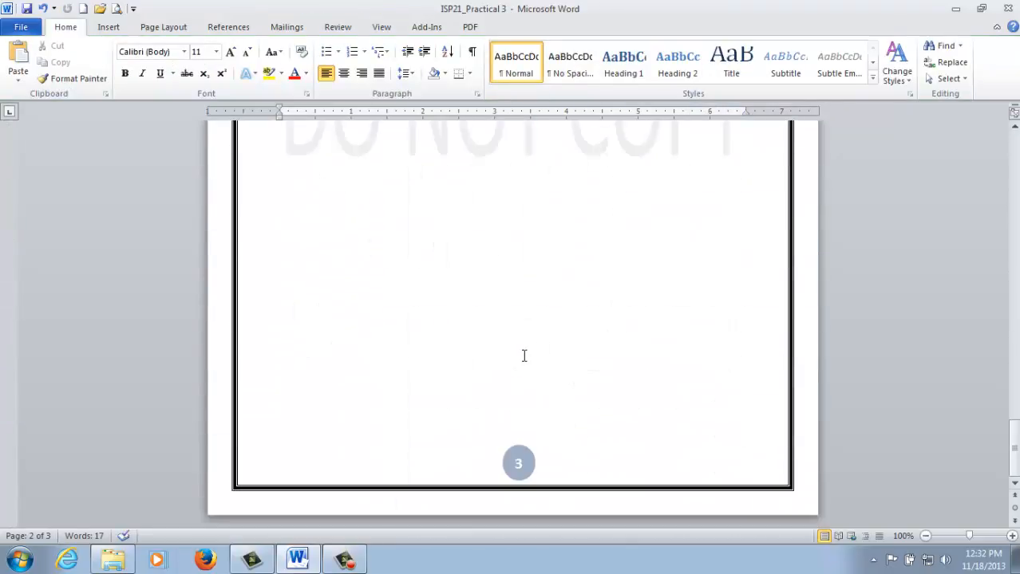
scroll(505, 353, up, 20)
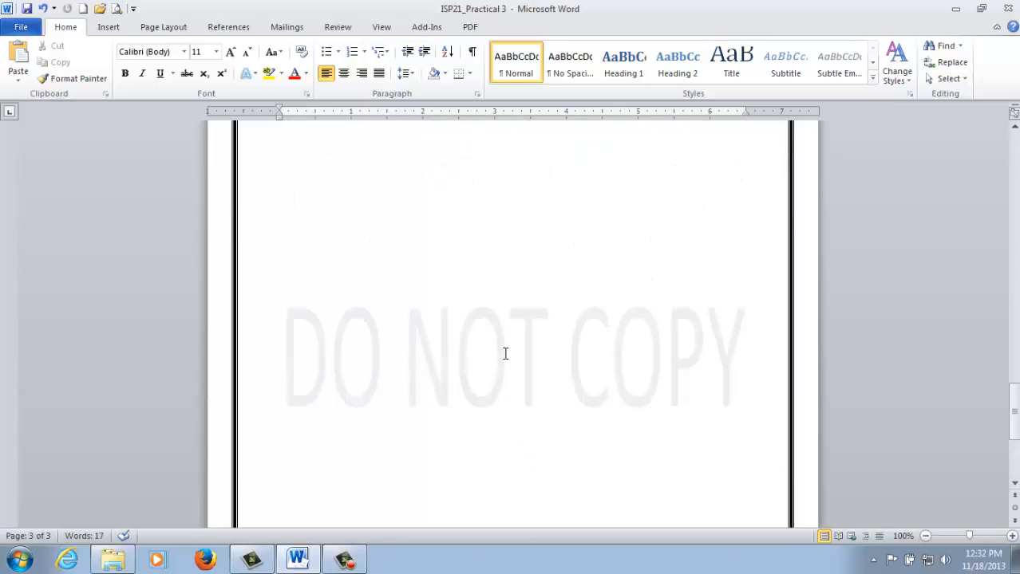
scroll(503, 366, up, 18)
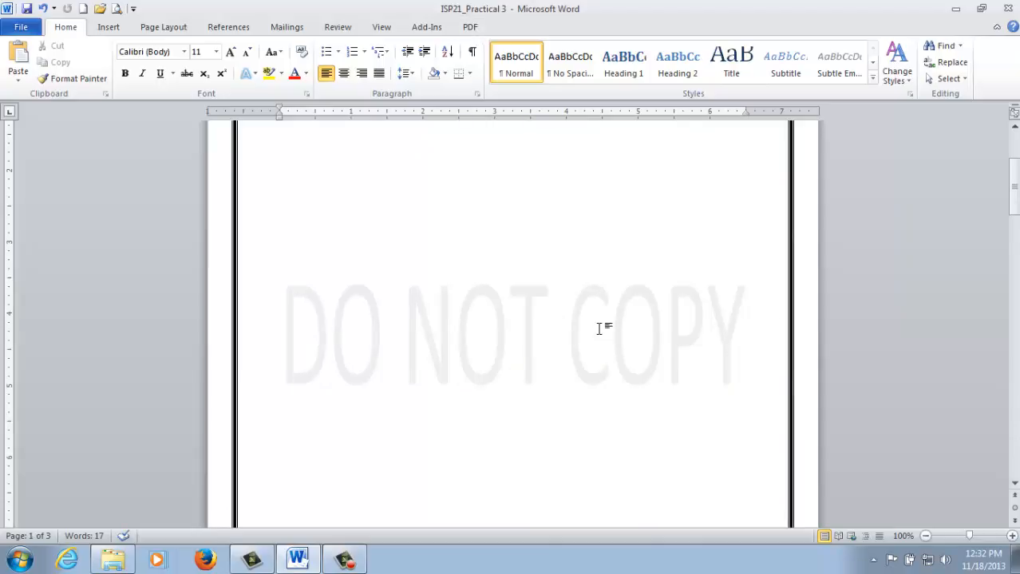
scroll(600, 328, down, 15)
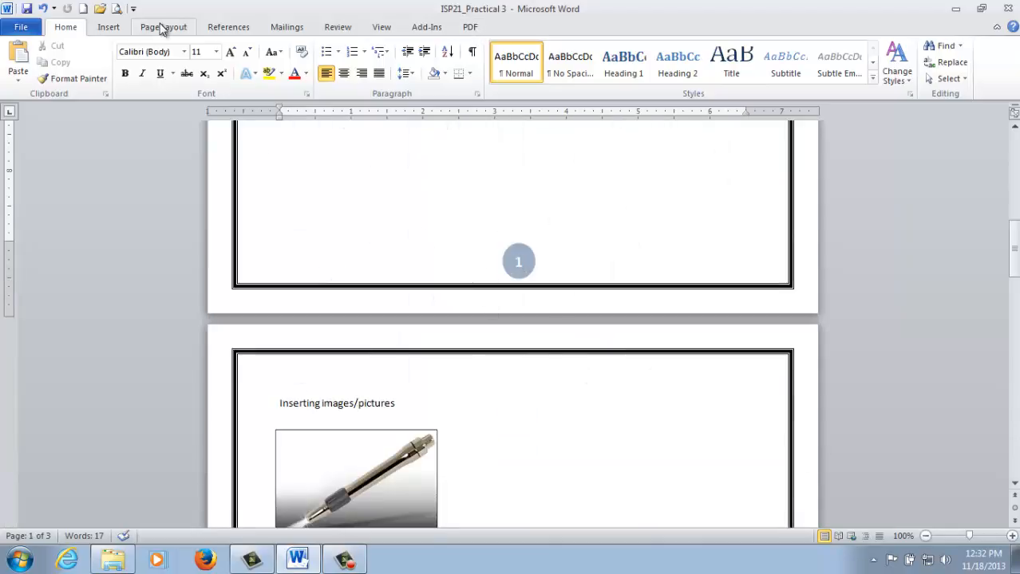
Step: Review the page number designs available for the bottom of the page without applying one
click(112, 29)
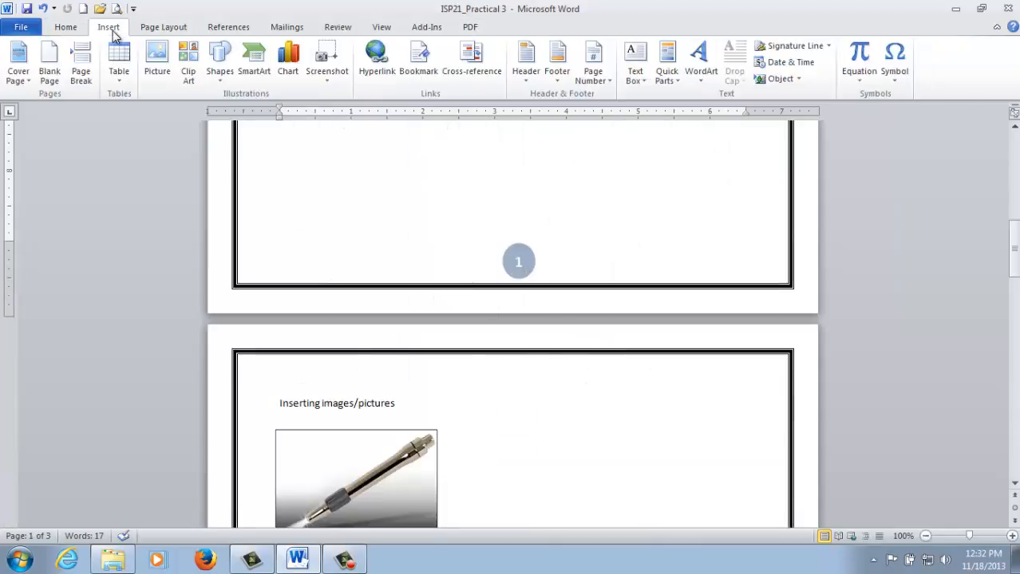
click(609, 81)
mouse_move(612, 117)
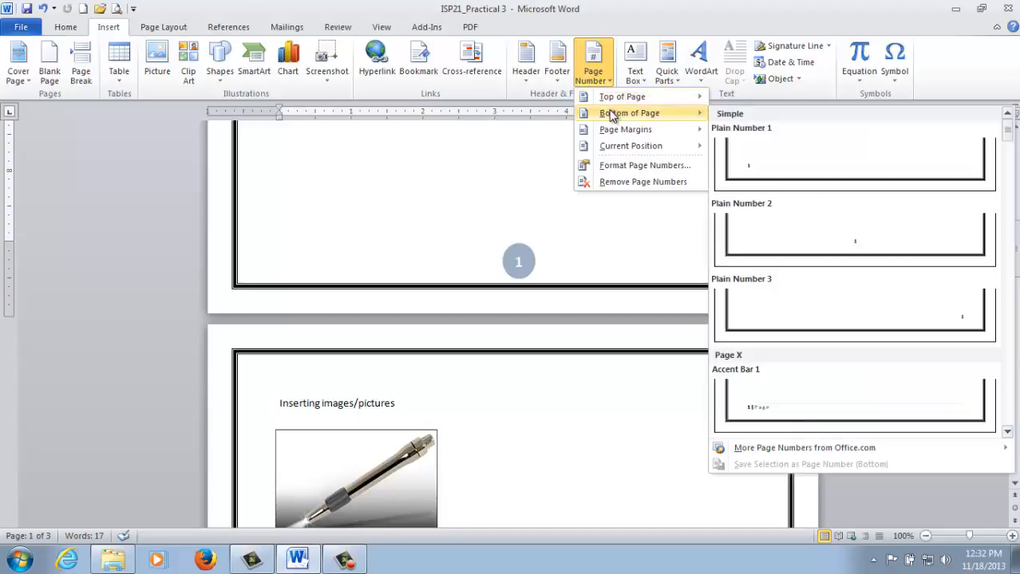
click(454, 153)
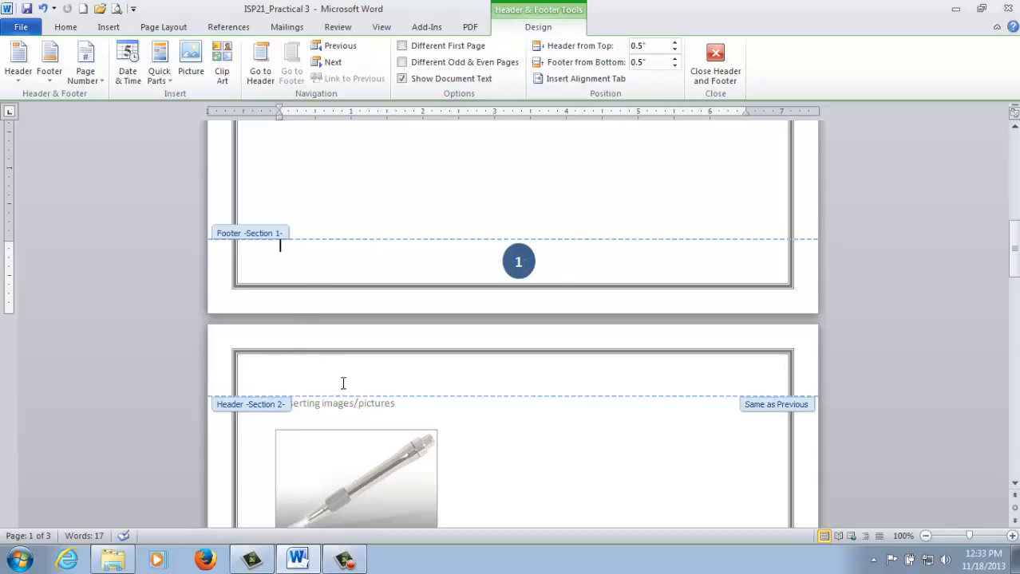
Step: Select the page number circle in the first page's footer, return to the page top, and close header and footer editing
click(526, 272)
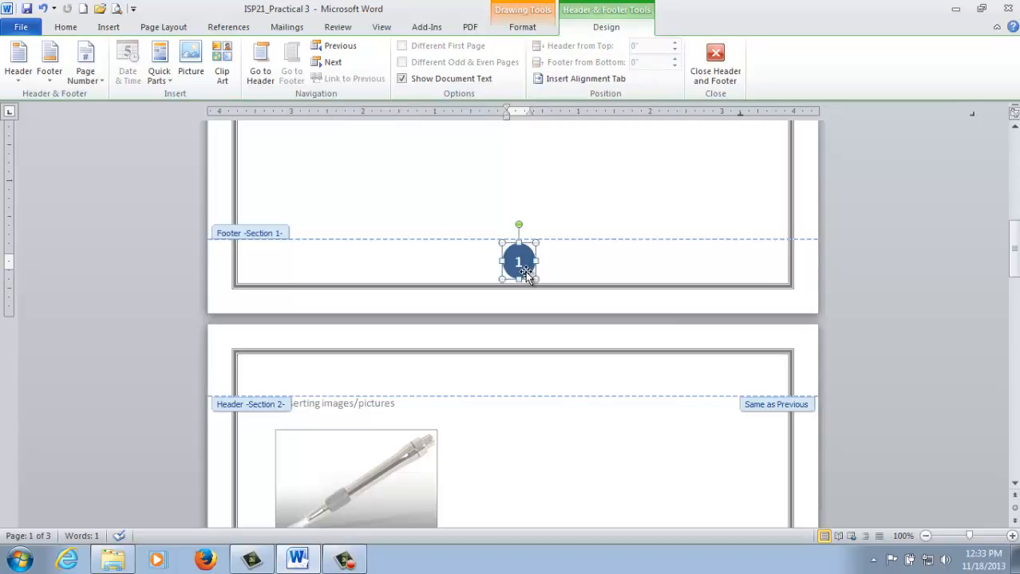
scroll(668, 328, up, 3)
scroll(668, 325, up, 10)
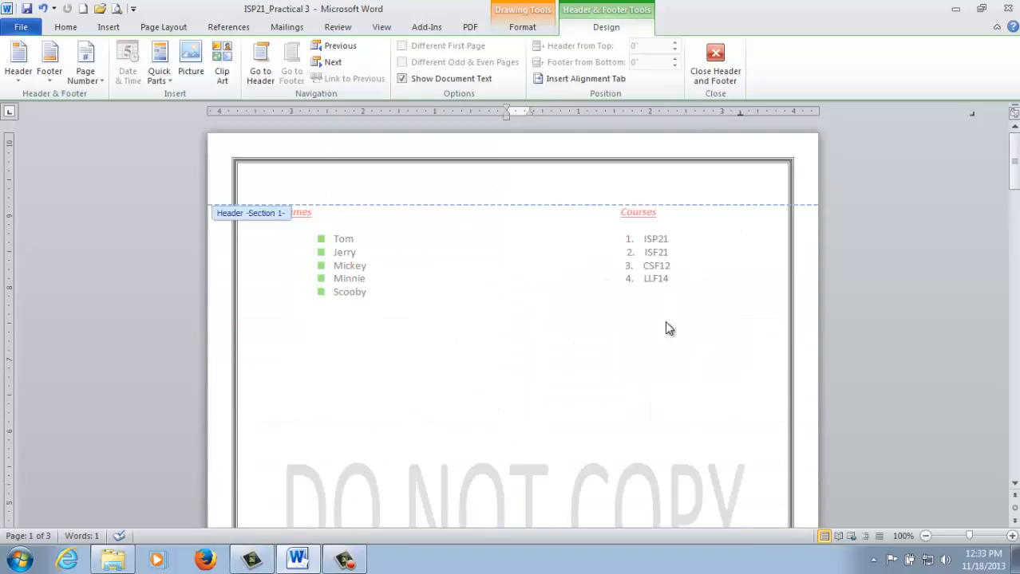
click(714, 53)
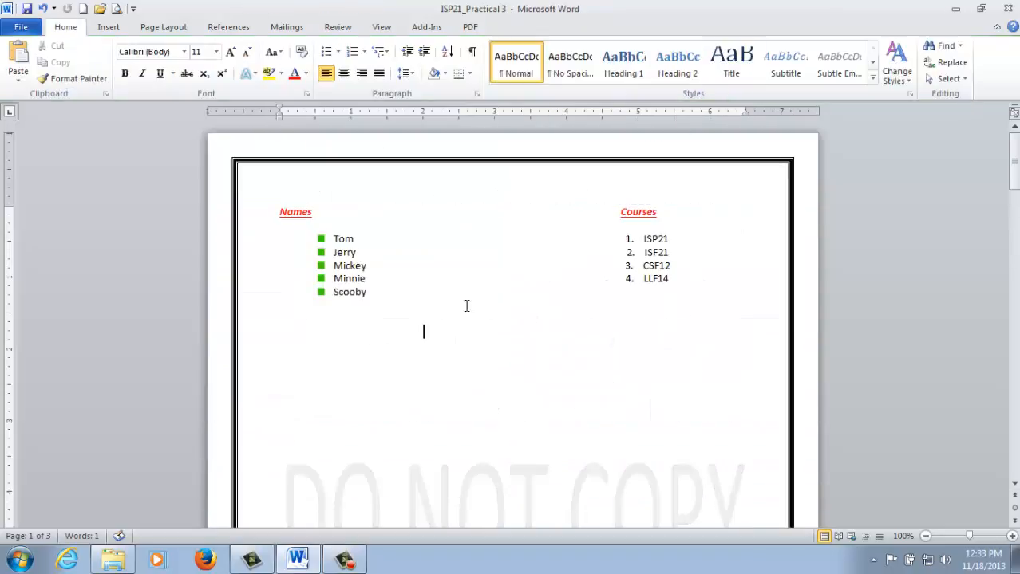
Step: Insert a page break before the Names heading to create a blank first page
click(277, 211)
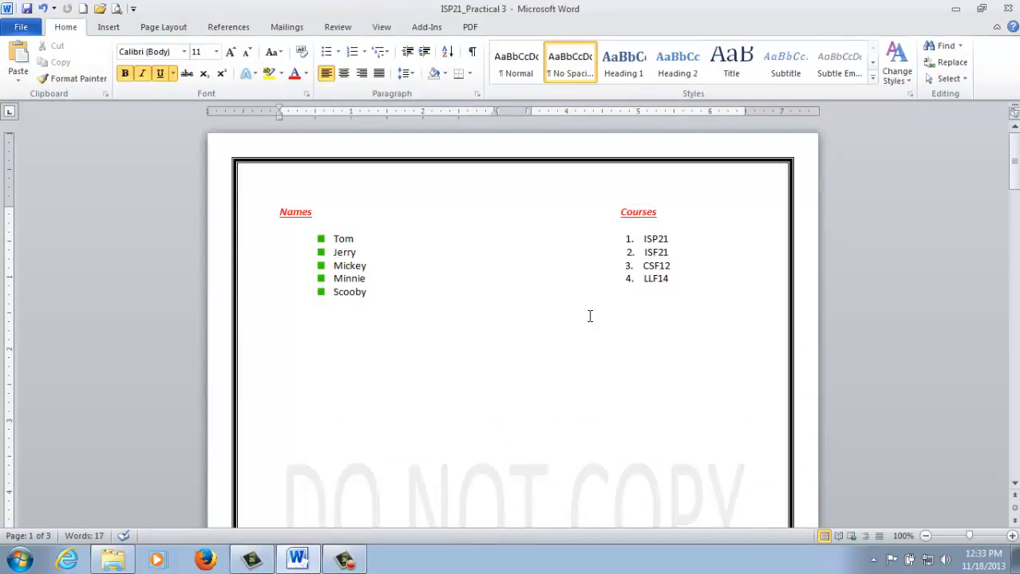
key(ctrl+Return)
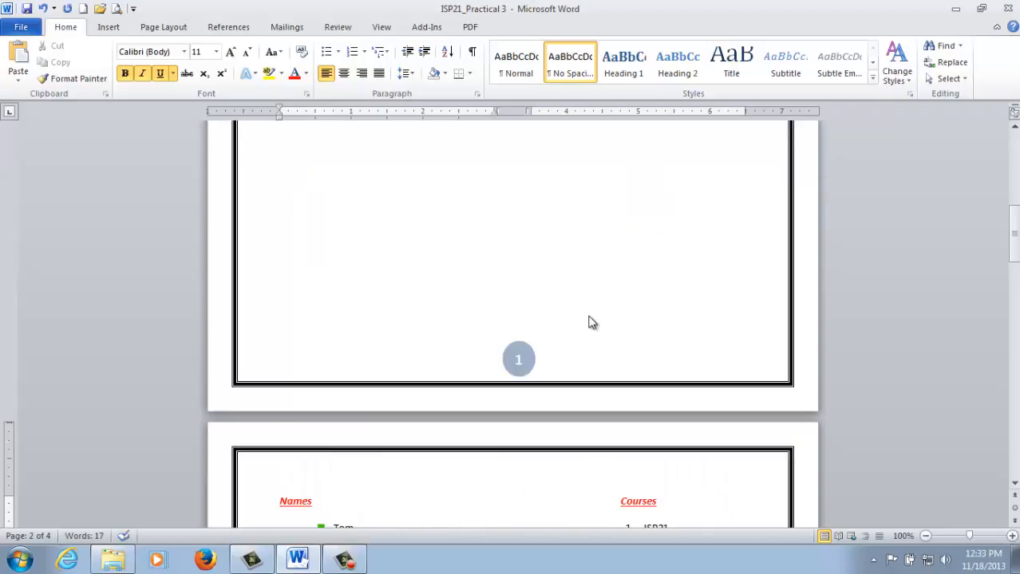
scroll(592, 322, up, 6)
scroll(524, 296, down, 3)
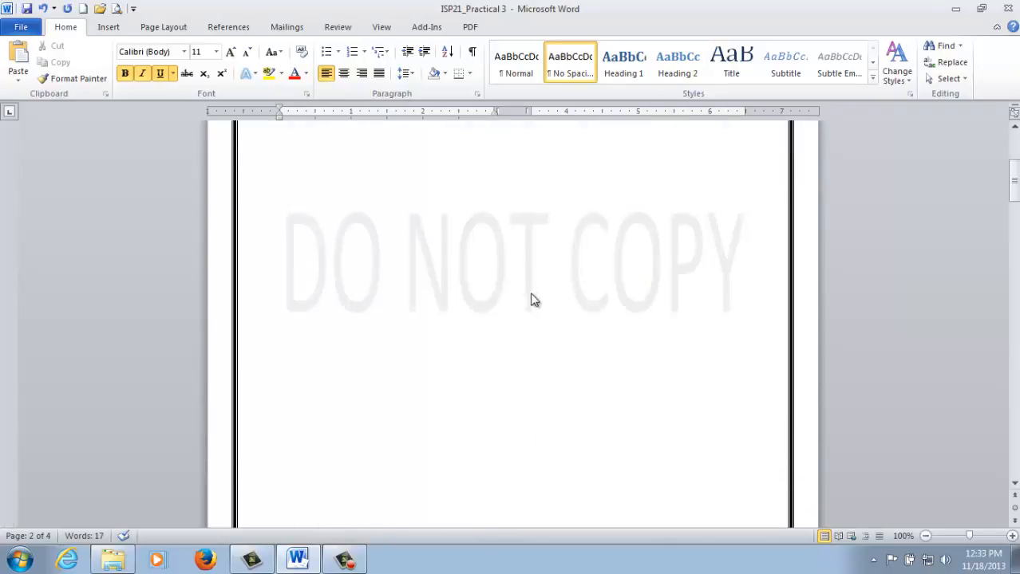
scroll(536, 299, down, 4)
scroll(547, 300, up, 6)
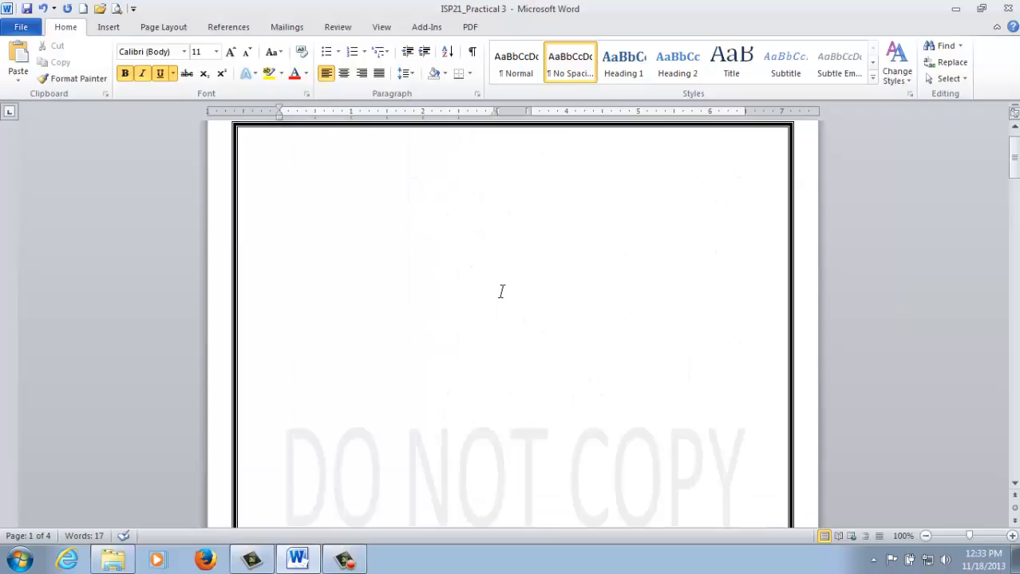
scroll(499, 284, down, 3)
scroll(502, 276, up, 3)
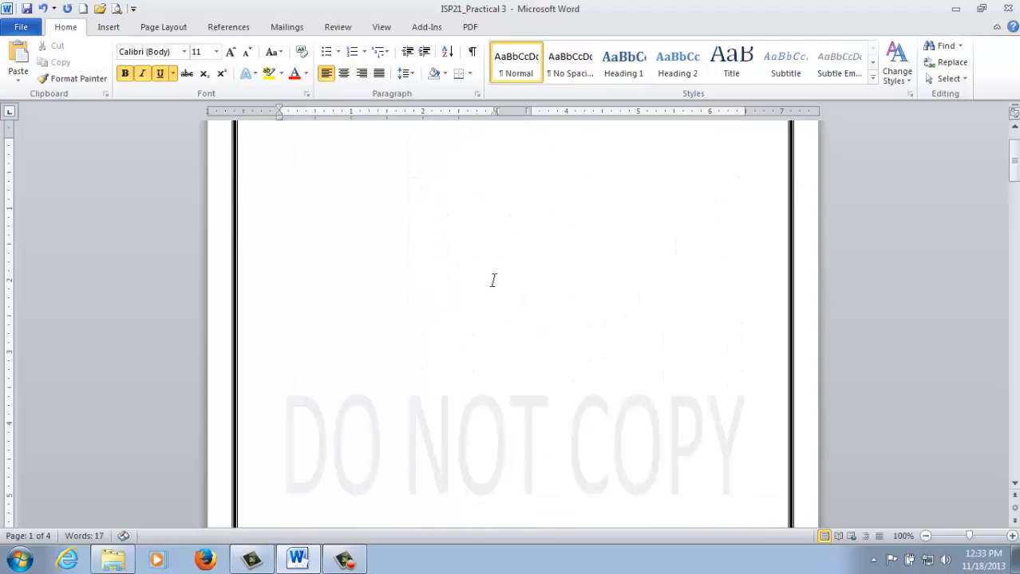
Step: Enter "Title..." on the first line of the blank first page and centre it
scroll(593, 276, down, 7)
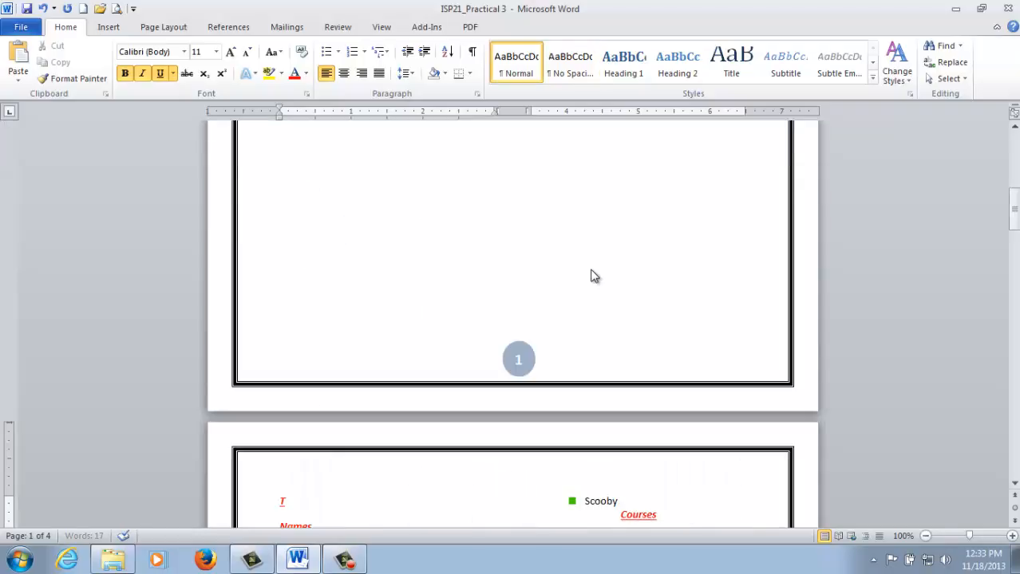
scroll(592, 277, down, 5)
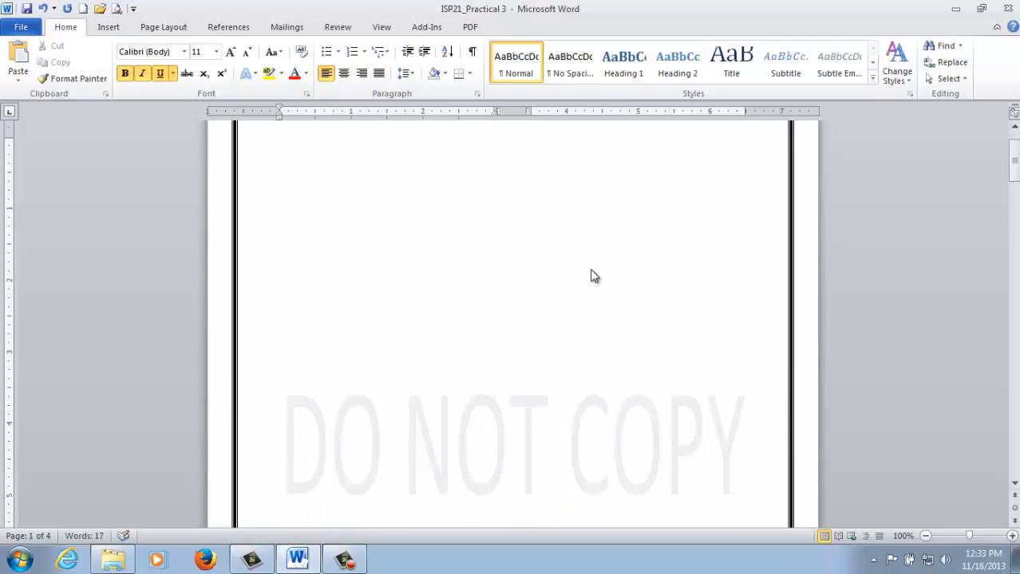
scroll(432, 215, up, 1)
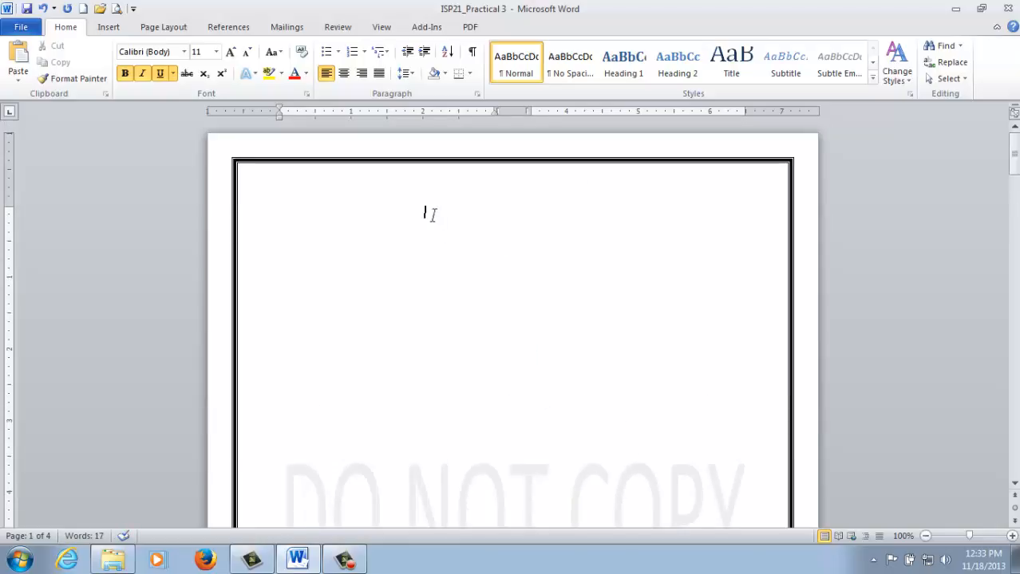
scroll(428, 211, up, 4)
scroll(452, 310, down, 9)
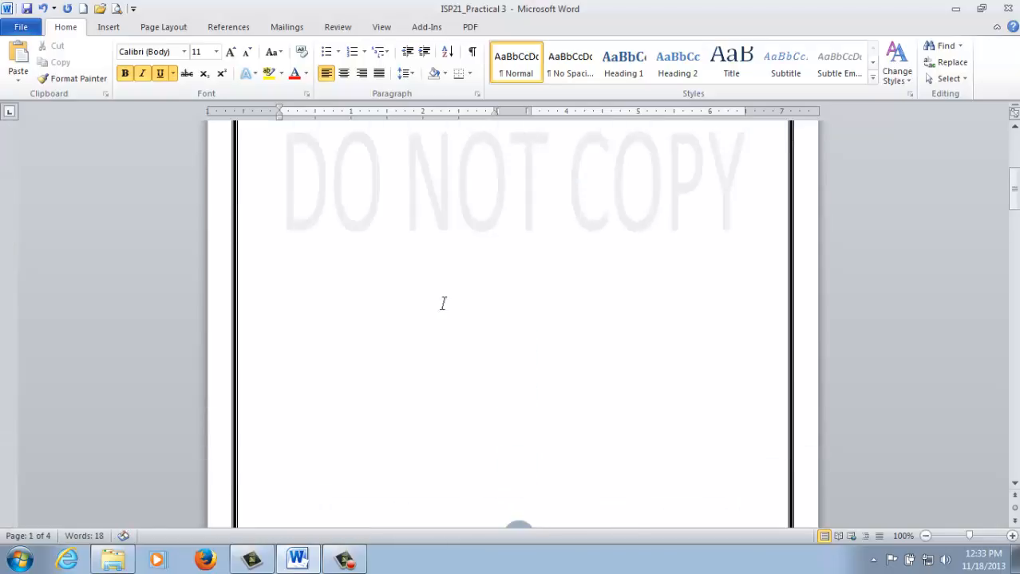
scroll(443, 304, up, 5)
click(340, 221)
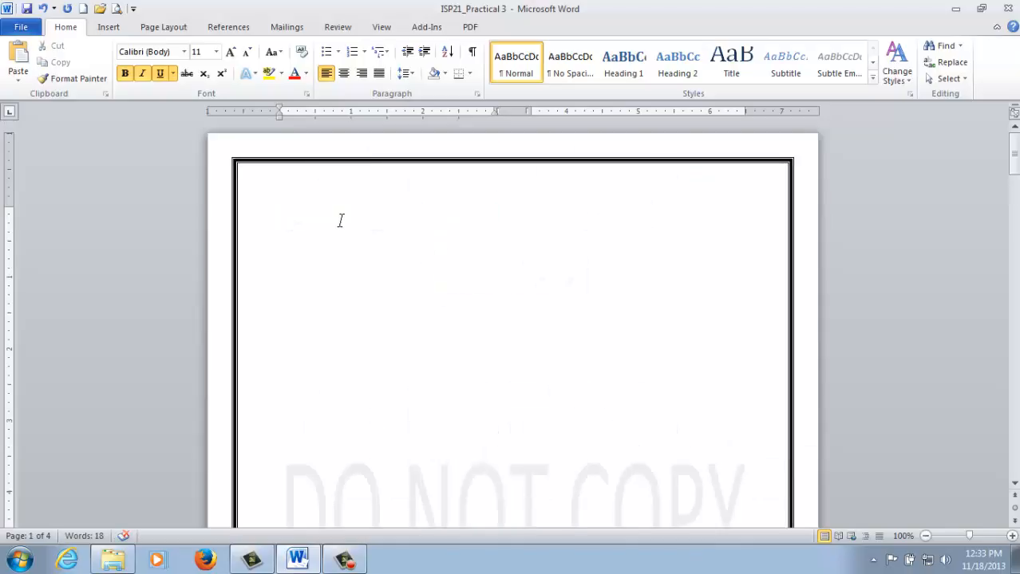
text(Title...)
click(344, 73)
scroll(446, 454, down, 5)
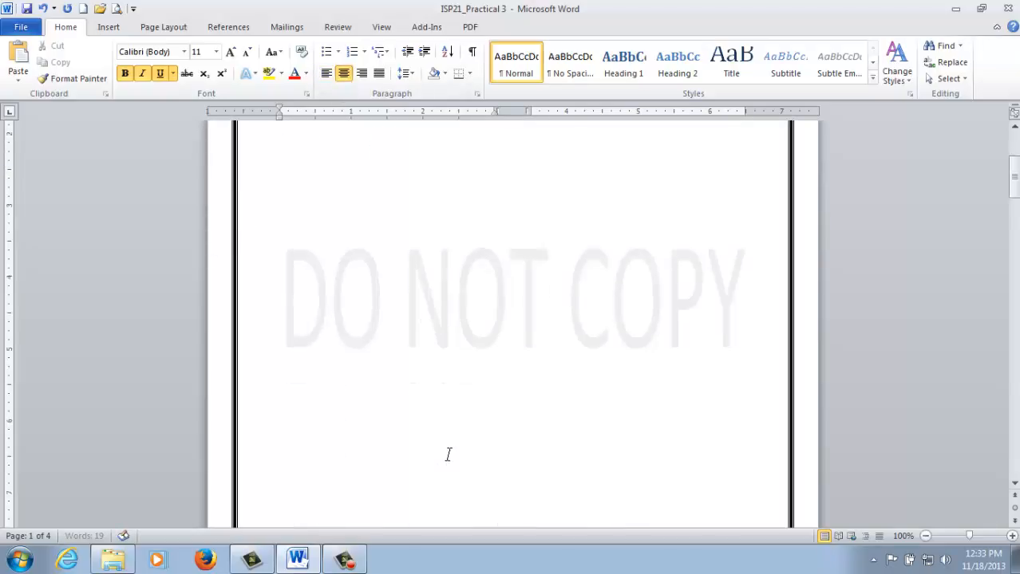
scroll(449, 449, up, 2)
scroll(446, 447, up, 3)
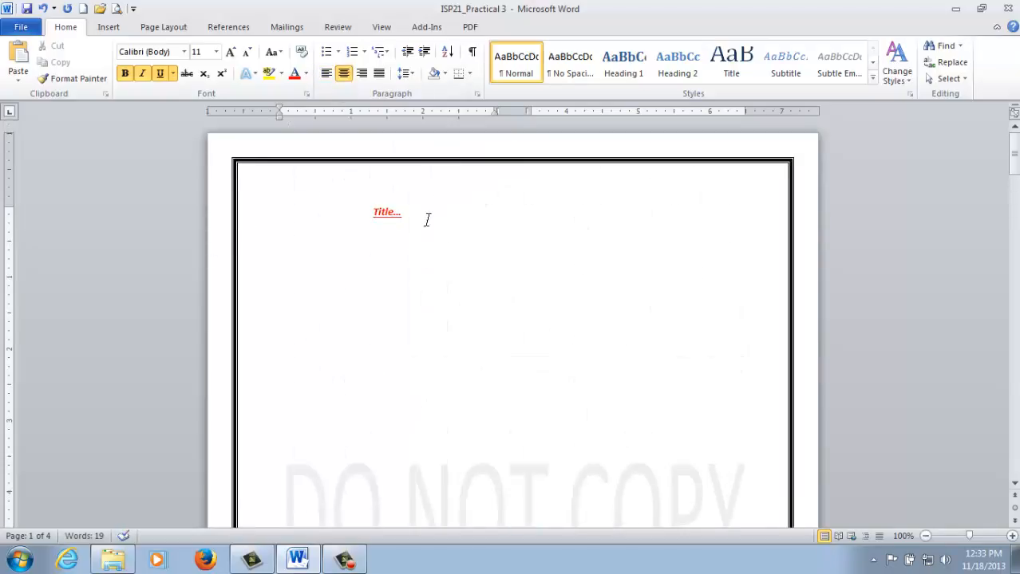
Step: Try a one-column layout for the whole section and check the lists on page two, then undo the layout change
click(171, 29)
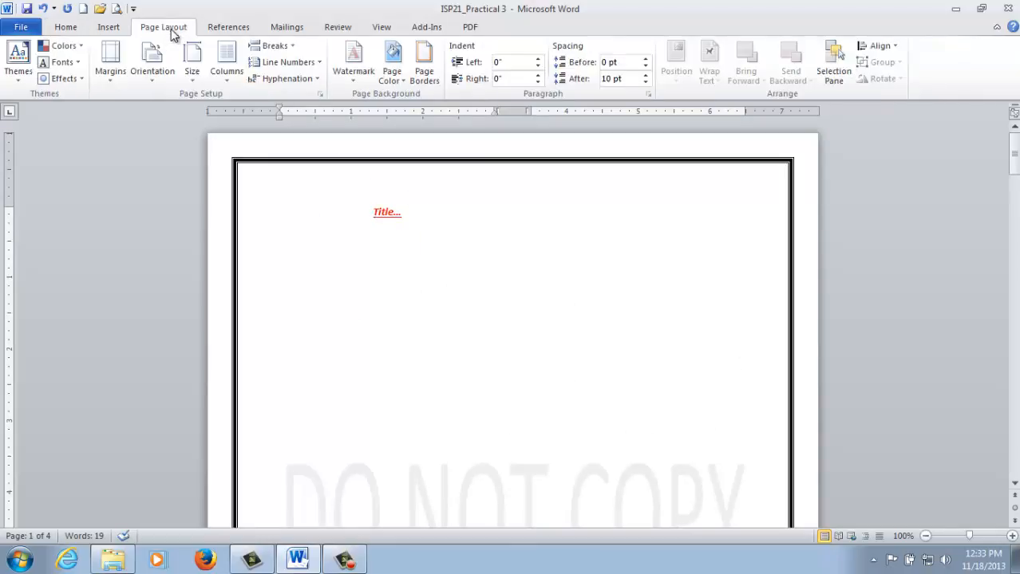
click(227, 72)
click(231, 106)
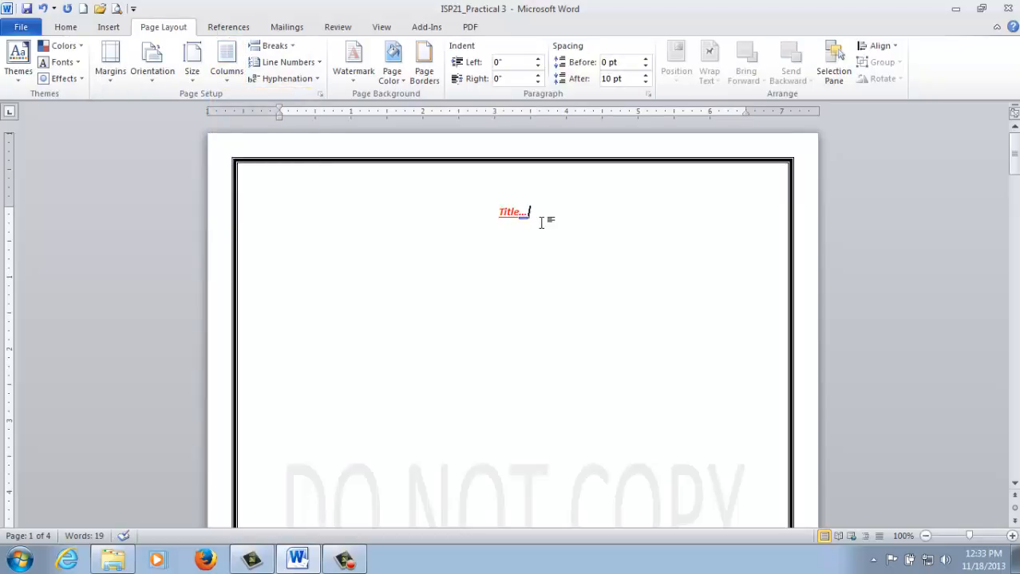
scroll(542, 264, down, 10)
scroll(535, 333, down, 4)
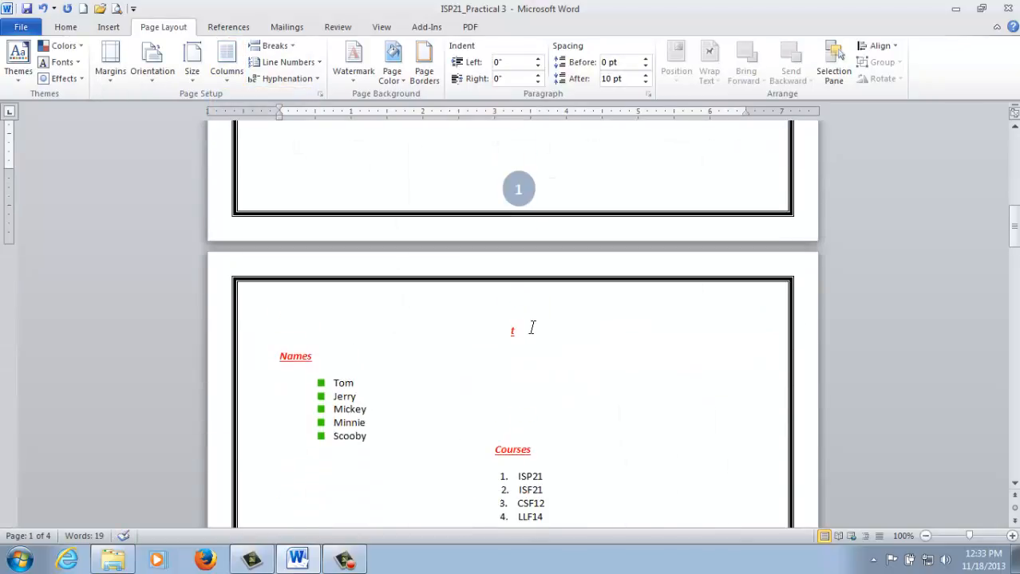
scroll(524, 315, down, 2)
click(515, 298)
scroll(528, 331, up, 8)
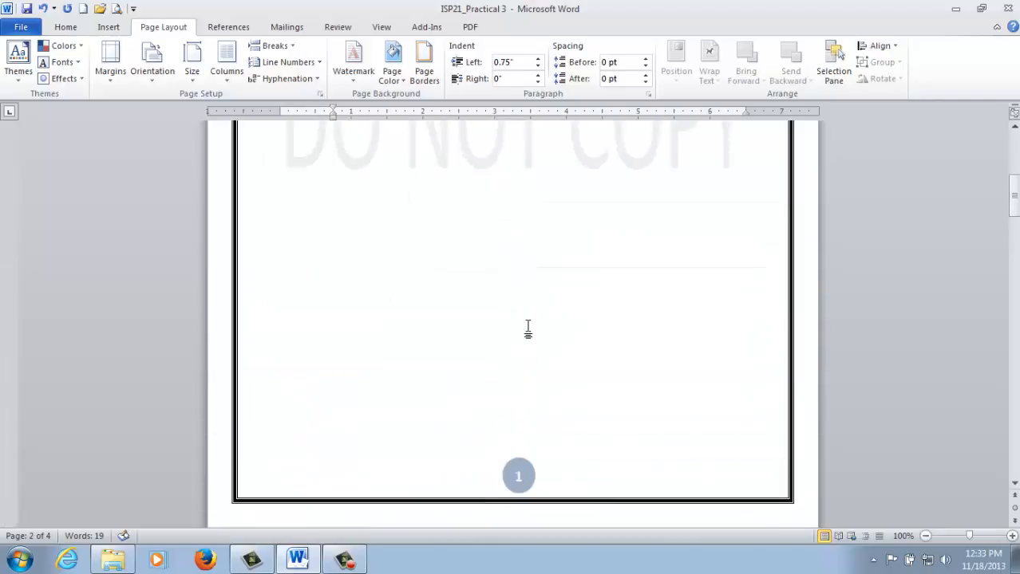
key(ctrl+Home)
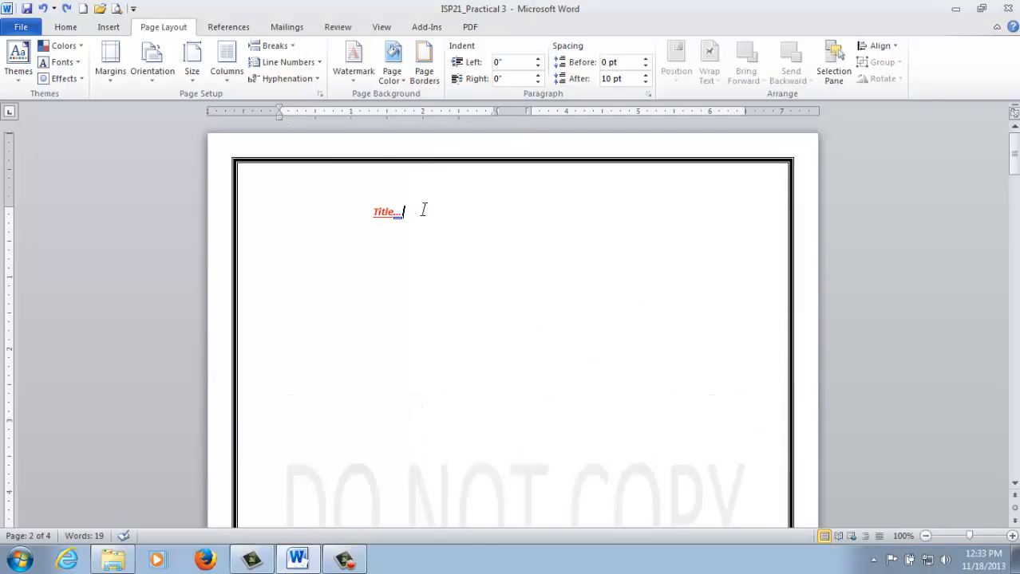
Step: Select only the "Title..." text on the first page and set it to a one-column layout
drag(423, 210, 318, 208)
click(234, 88)
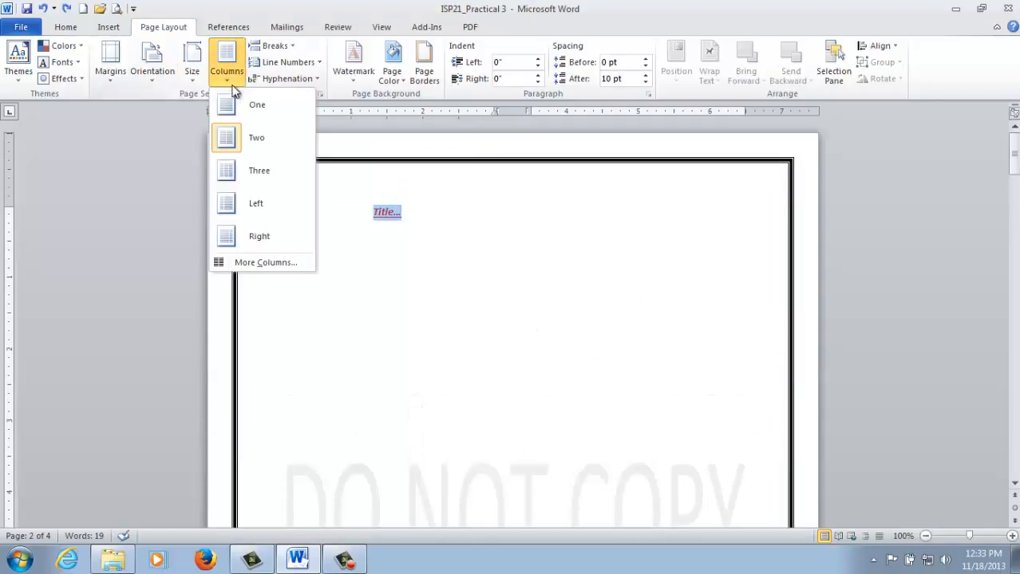
click(255, 137)
scroll(568, 272, down, 8)
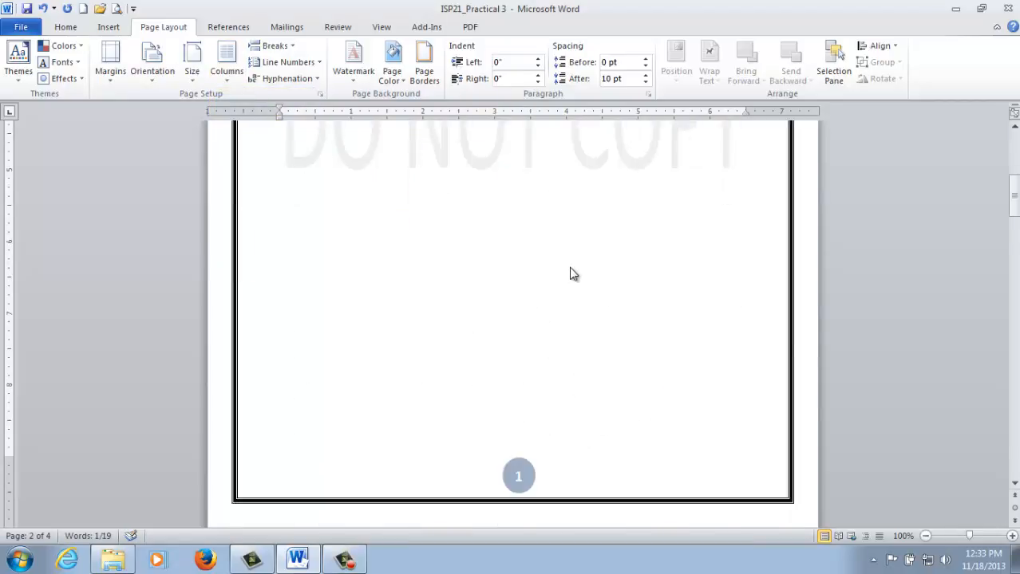
scroll(572, 274, up, 8)
Step: Delete the stray letter "t" above the Names heading on page two and check the layout of the first two pages
click(415, 228)
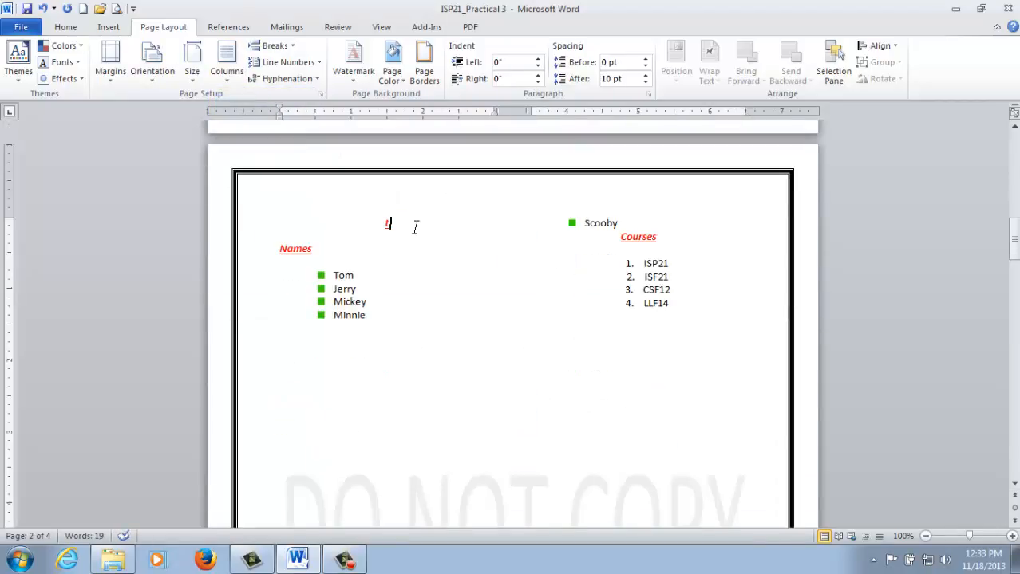
key(BackSpace)
scroll(473, 305, up, 2)
scroll(640, 348, down, 7)
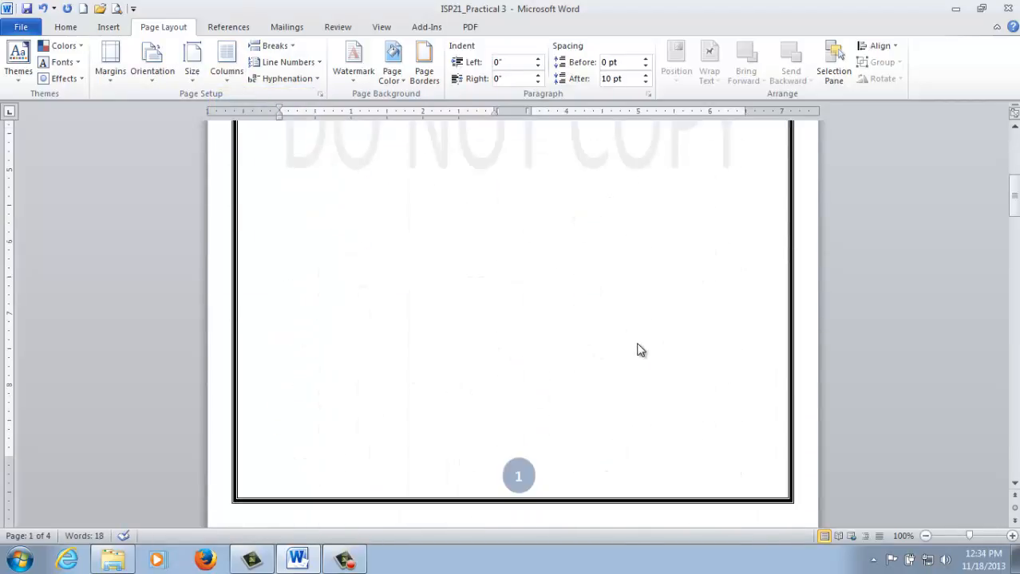
scroll(638, 346, down, 8)
scroll(635, 344, up, 9)
scroll(635, 348, down, 8)
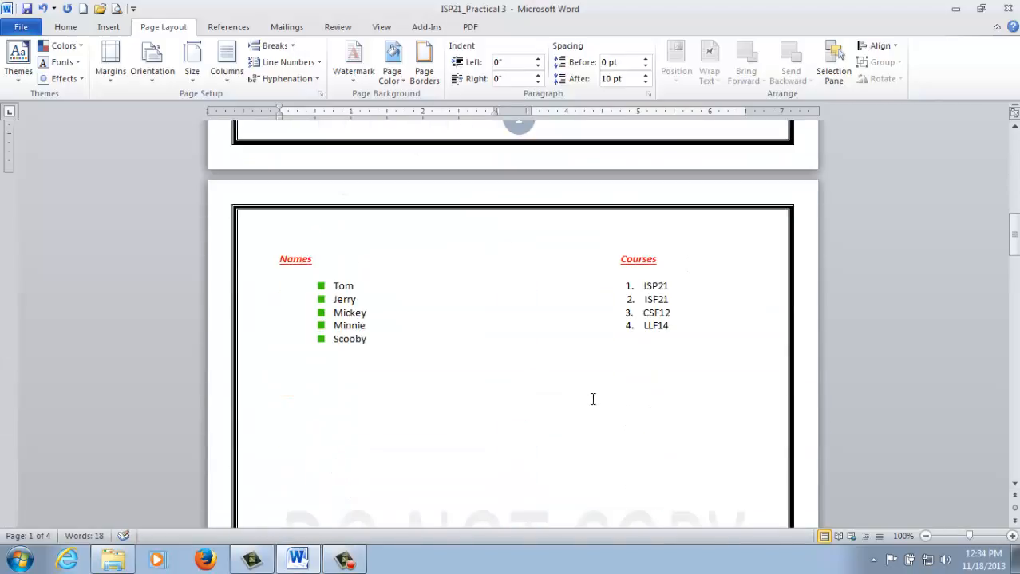
click(453, 306)
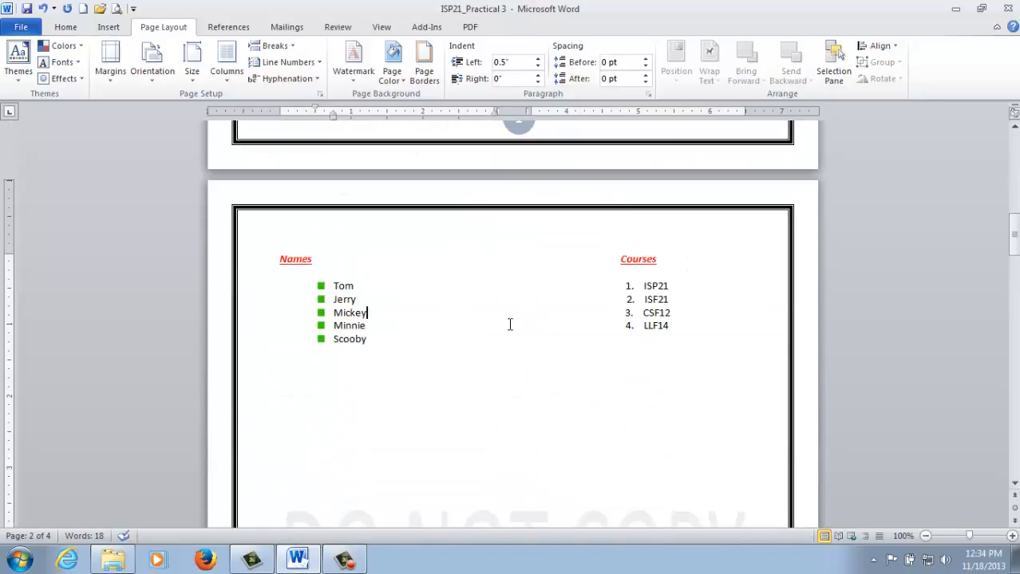
scroll(544, 317, up, 15)
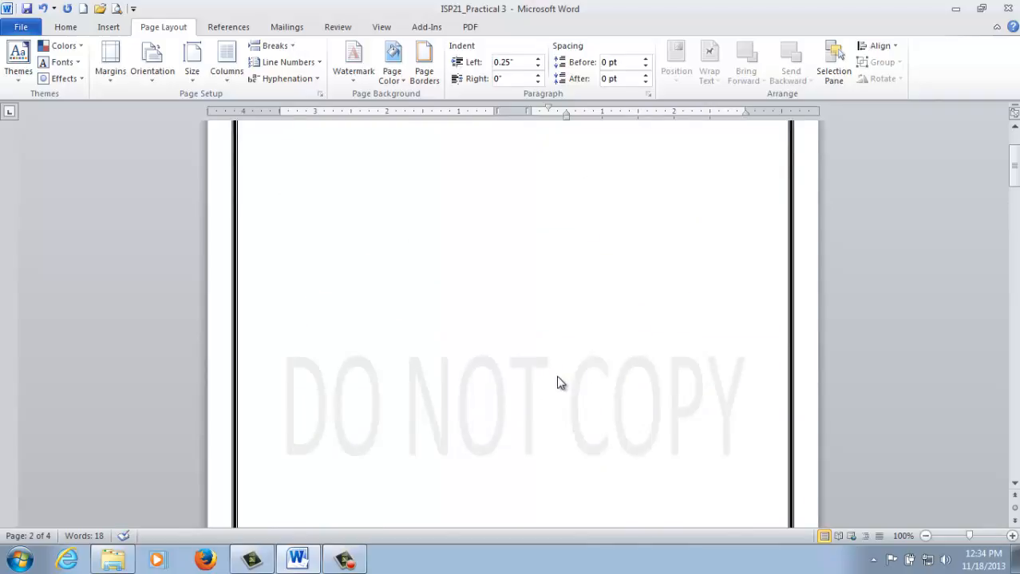
Step: Give the title page a different first-page footer so it has no page number, check the page-two footer, and close footer editing
click(529, 215)
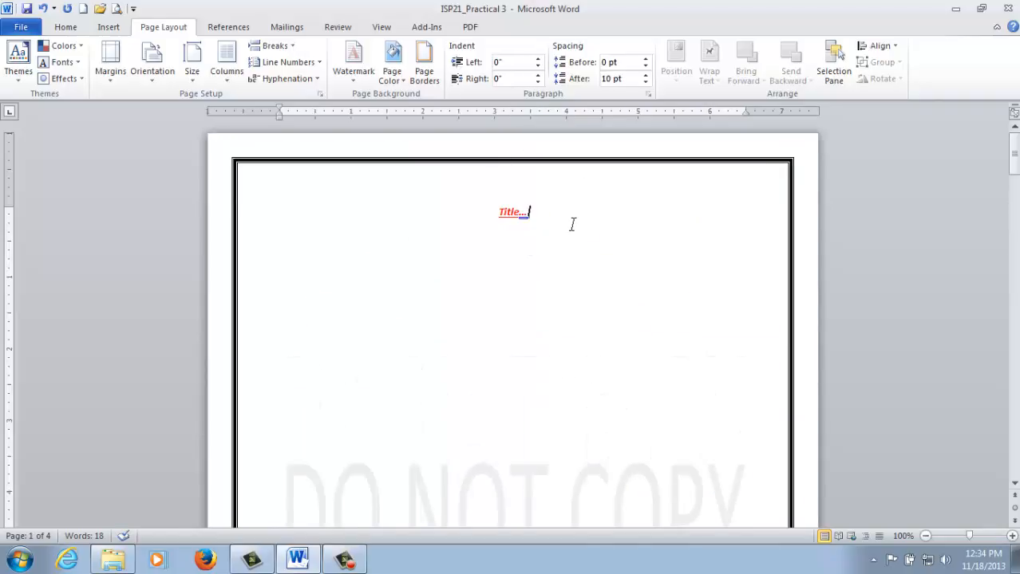
scroll(553, 332, down, 10)
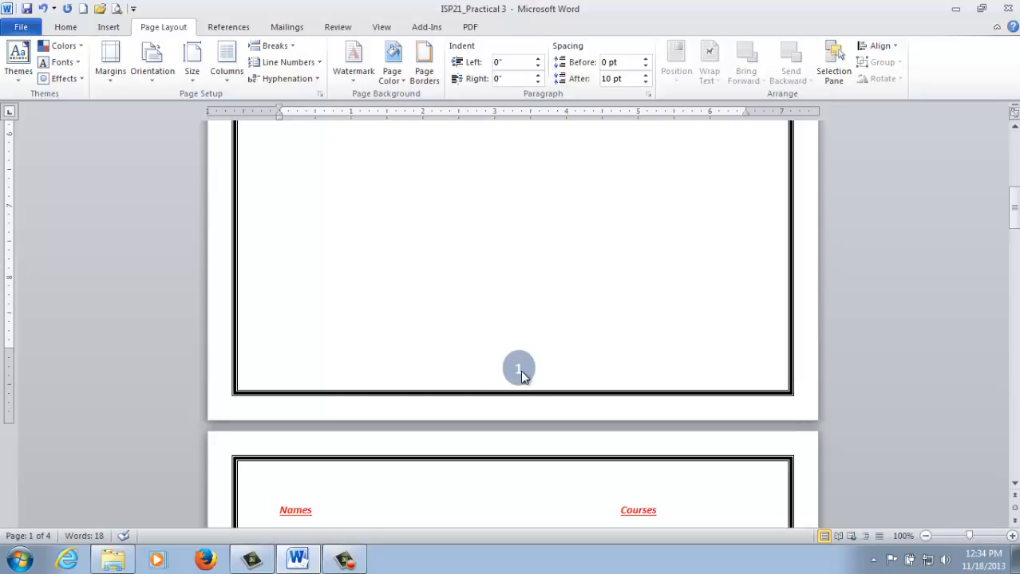
double_click(520, 370)
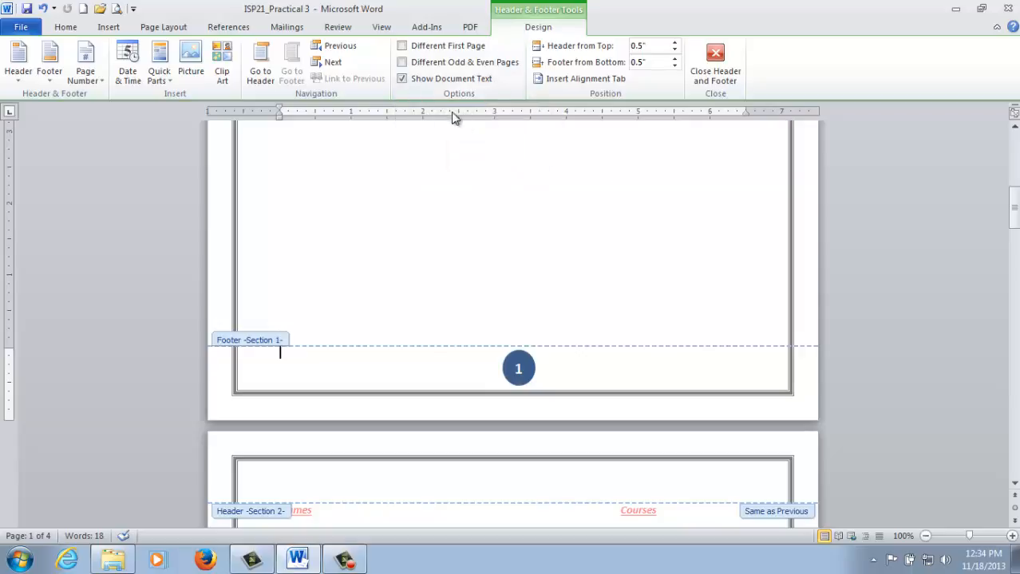
click(402, 46)
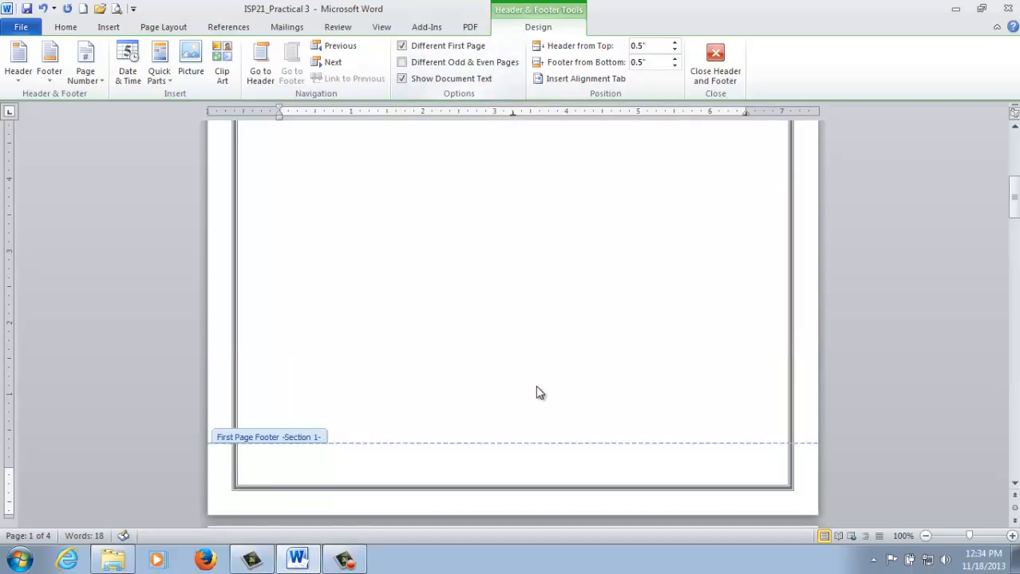
scroll(536, 386, down, 20)
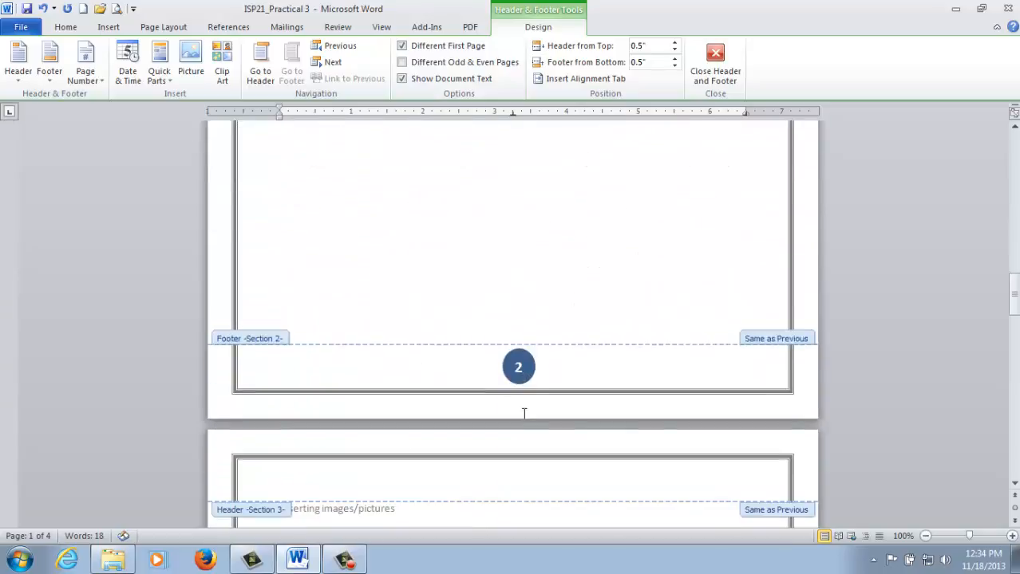
scroll(523, 413, up, 18)
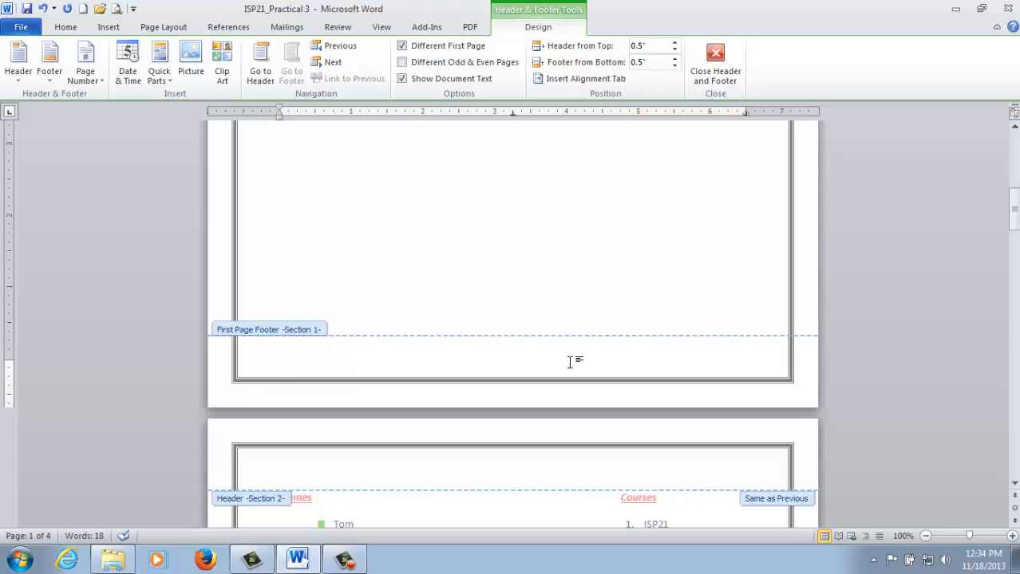
click(726, 49)
Step: Look through all four pages and examine the page-number circles at the foot of each page
scroll(612, 331, down, 20)
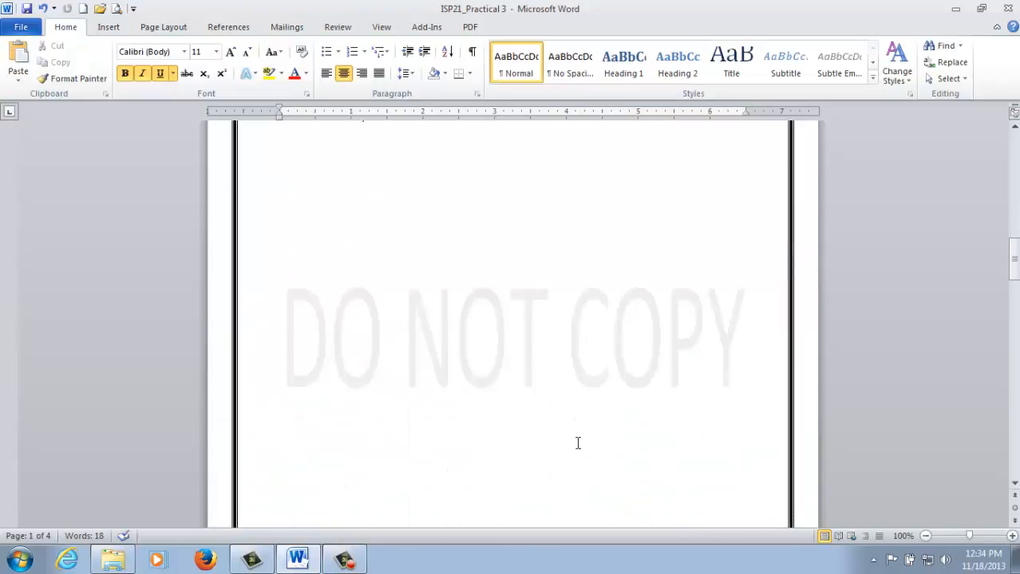
scroll(574, 447, down, 20)
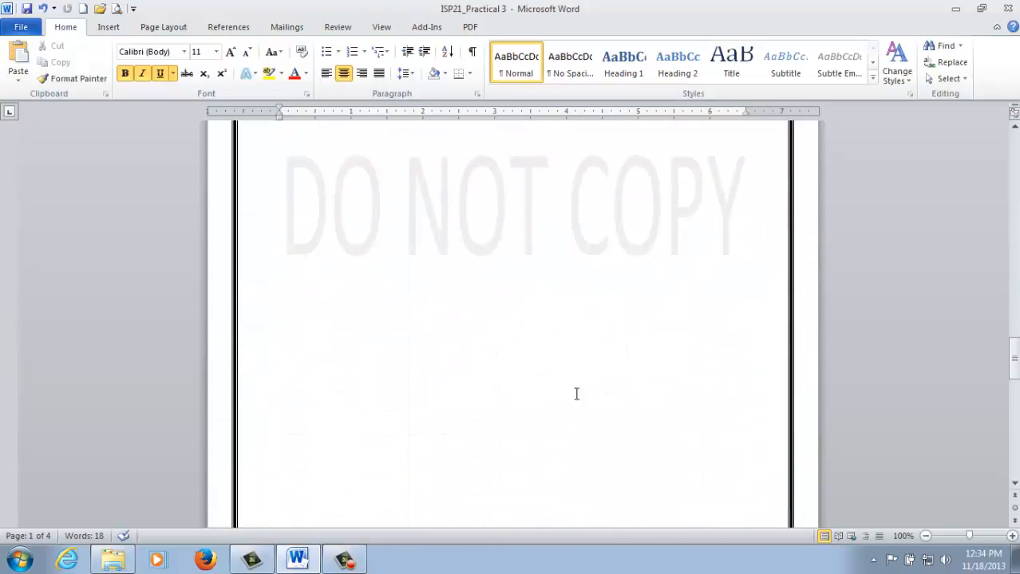
scroll(615, 465, down, 15)
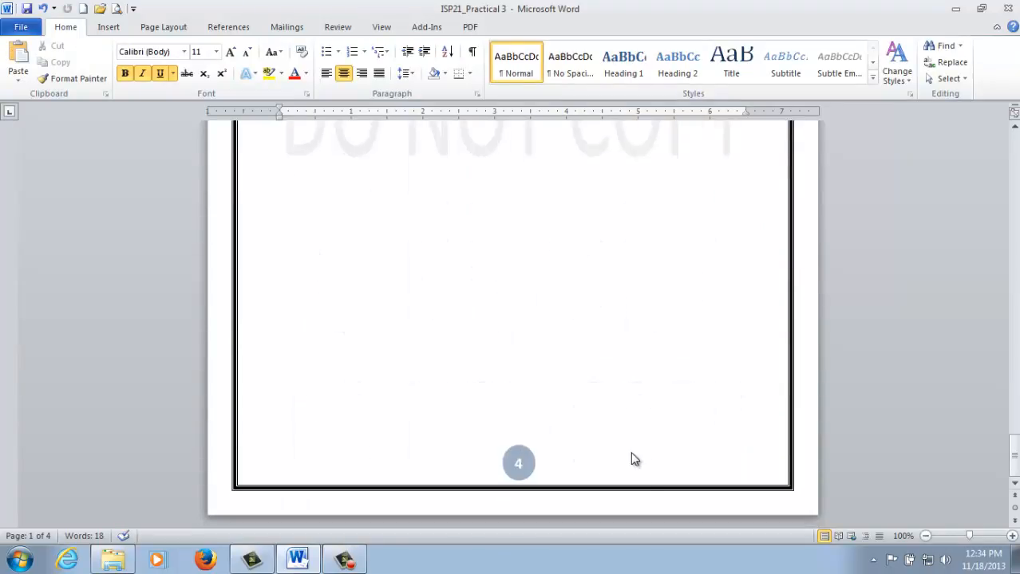
scroll(649, 495, up, 20)
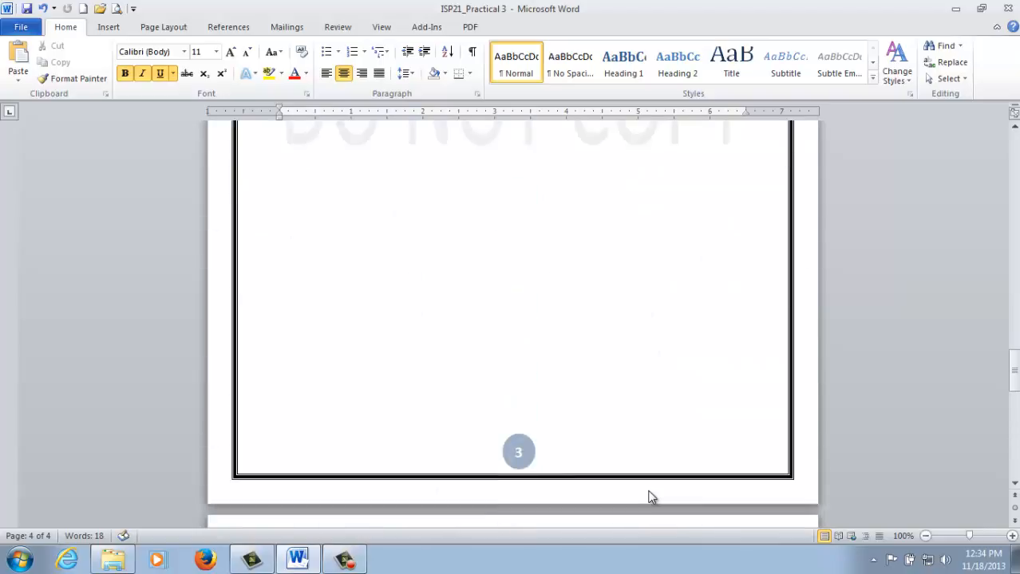
scroll(650, 491, up, 20)
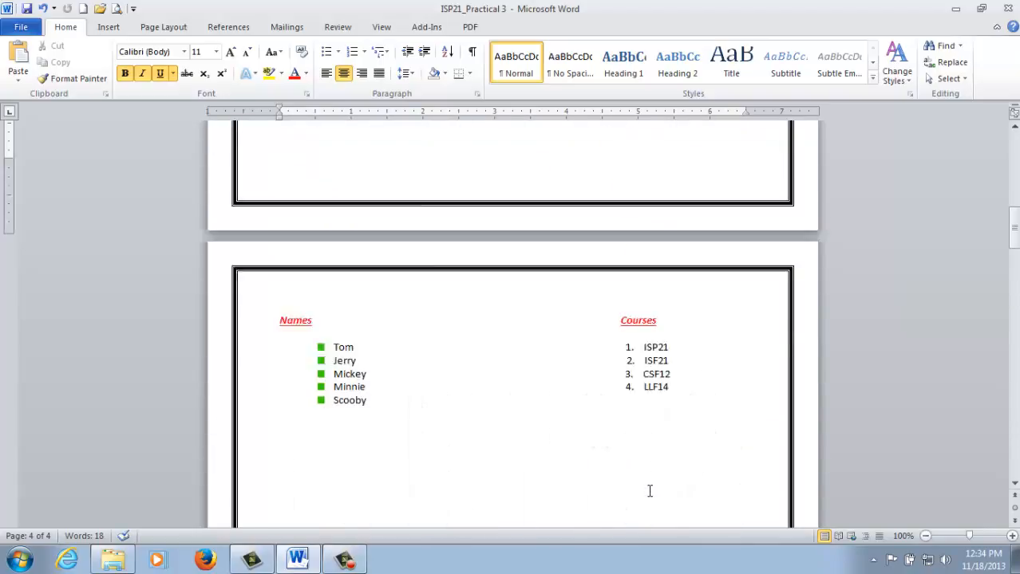
scroll(649, 492, up, 10)
scroll(614, 463, down, 12)
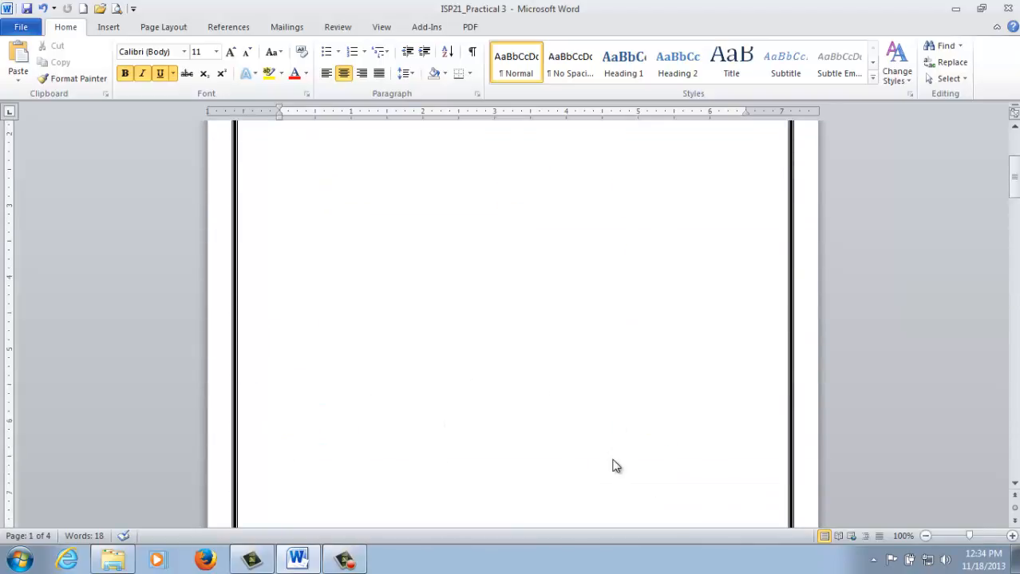
scroll(614, 463, down, 20)
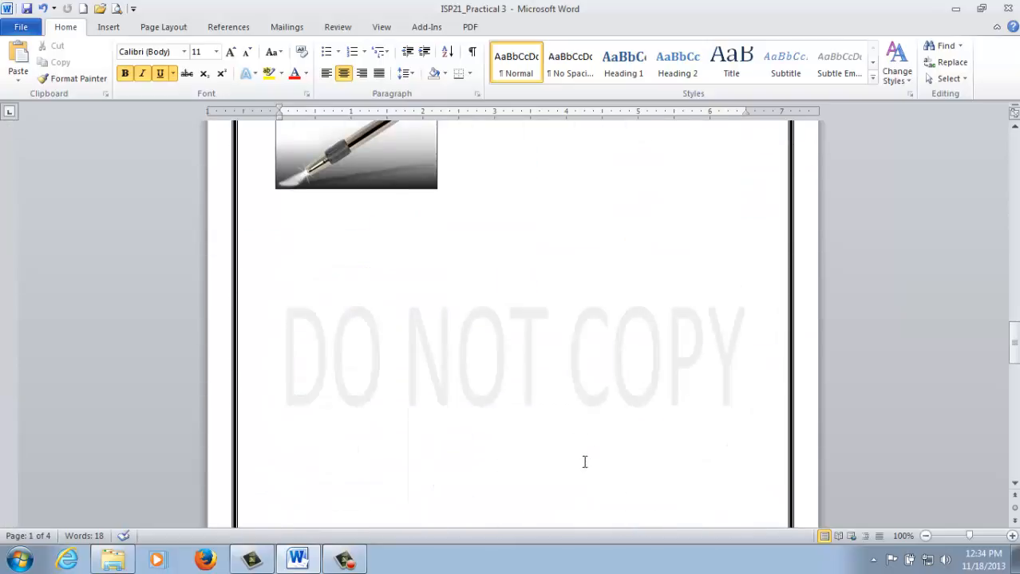
scroll(572, 456, down, 12)
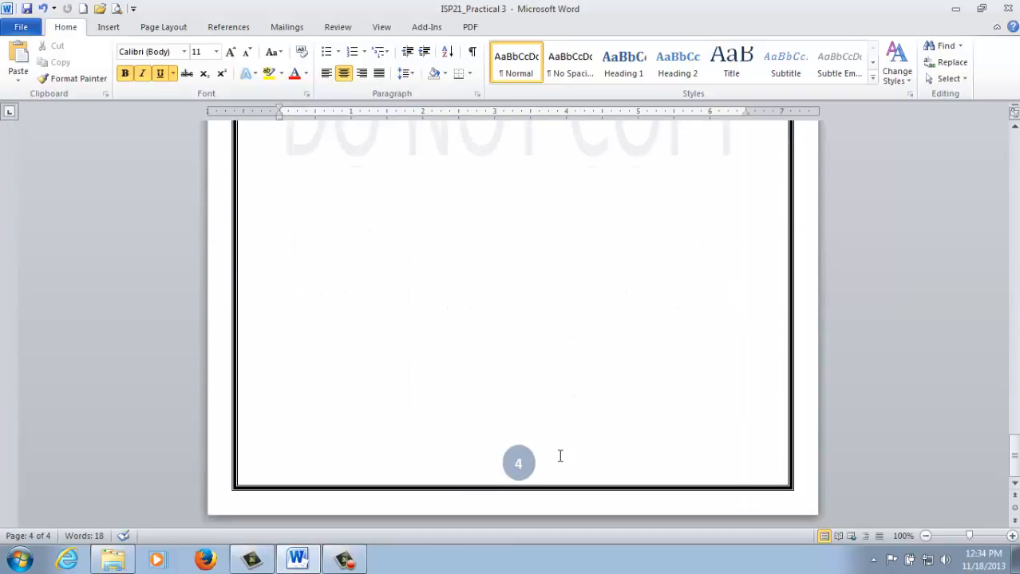
scroll(560, 457, up, 20)
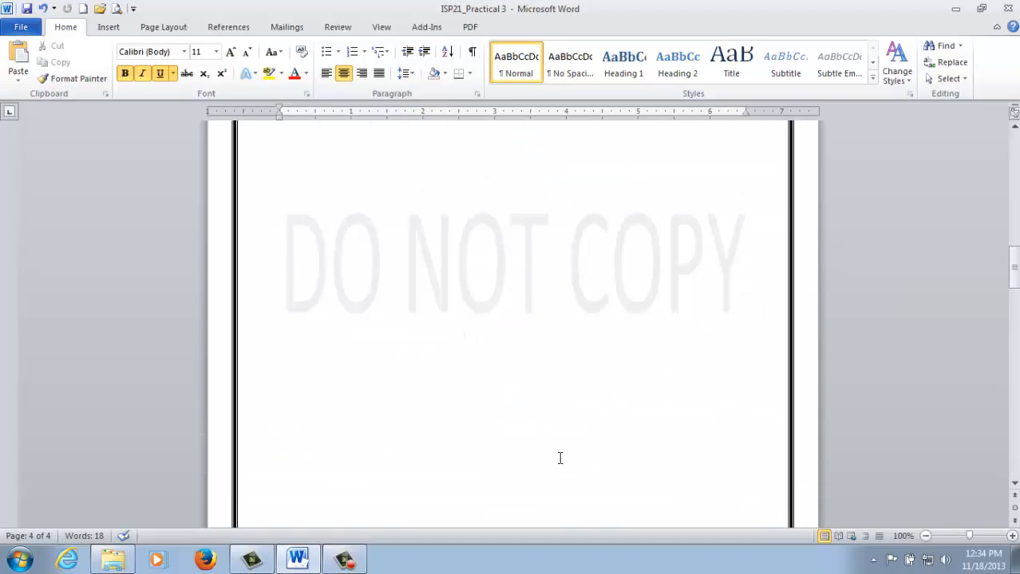
scroll(560, 458, up, 4)
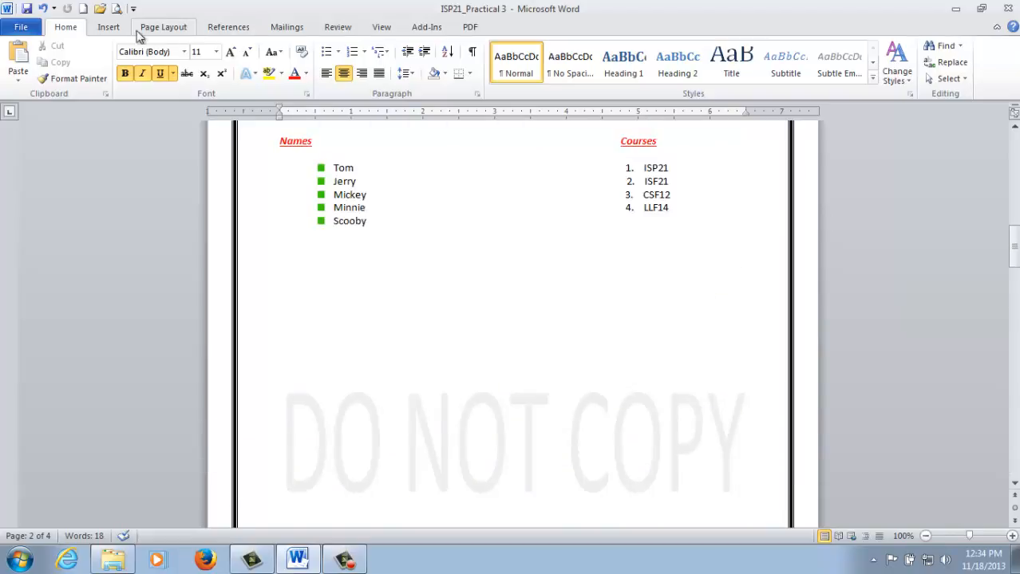
Step: Open the footer on page two and enter the right-aligned text "ISP21Practical 3" beside the page-number circle
click(109, 28)
click(574, 348)
scroll(564, 410, down, 12)
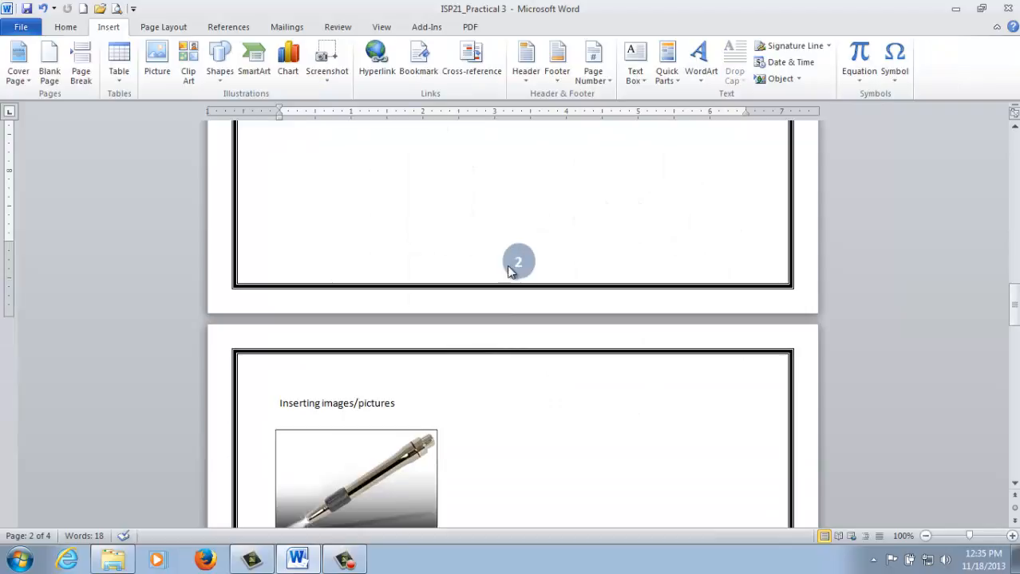
double_click(295, 273)
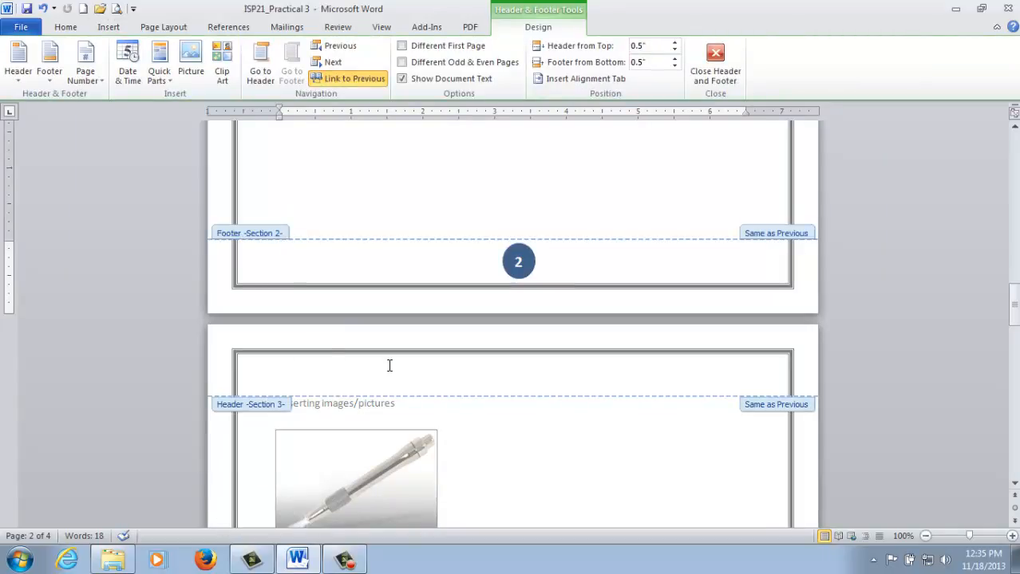
scroll(415, 372, down, 2)
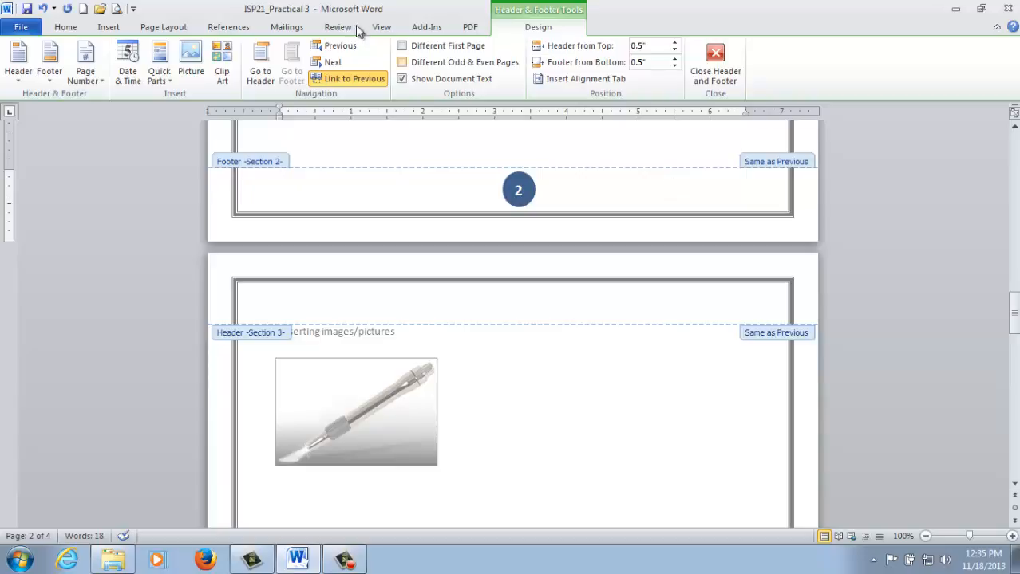
click(67, 27)
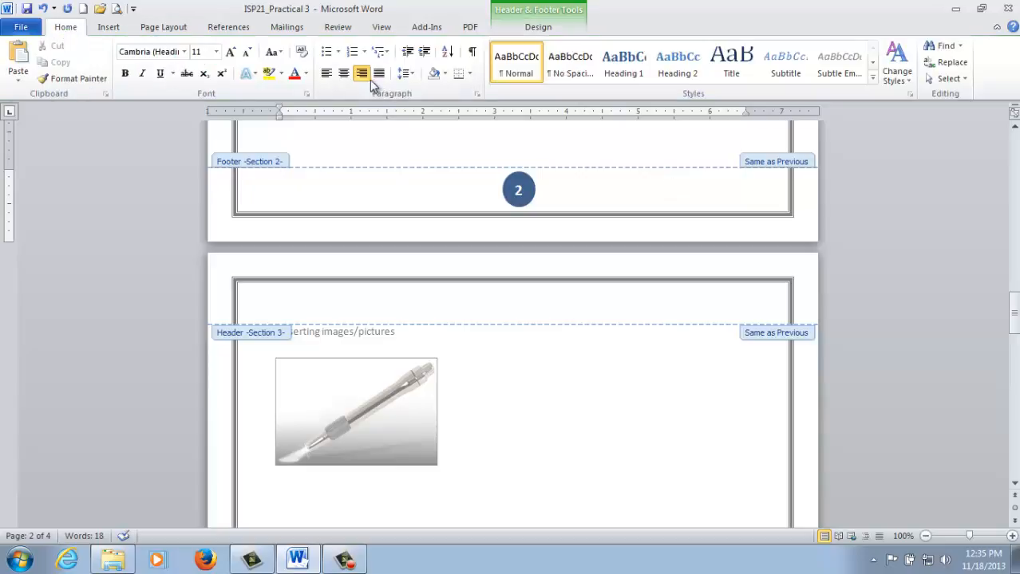
click(327, 72)
scroll(874, 273, up, 3)
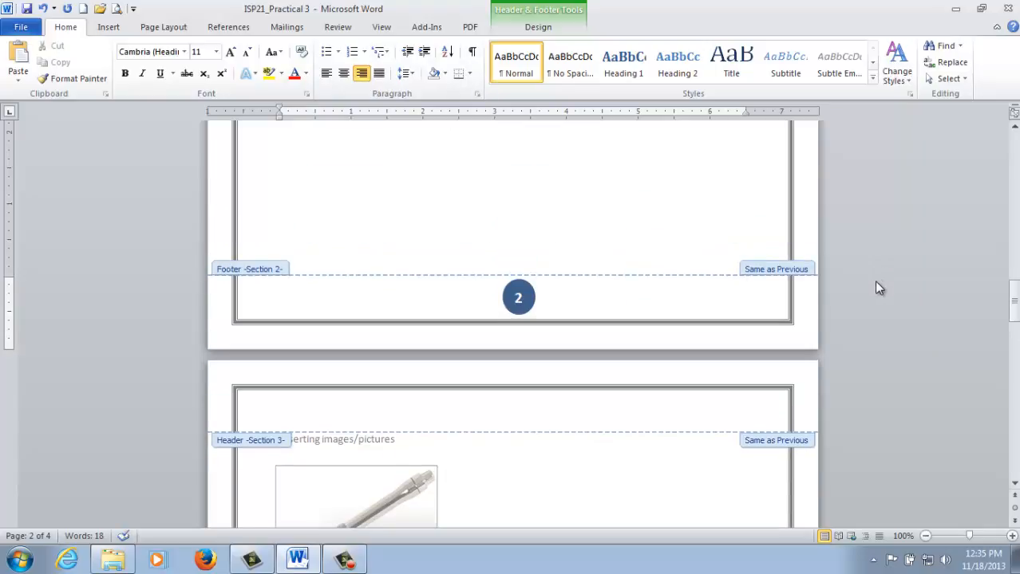
text(ISP21Practical 3)
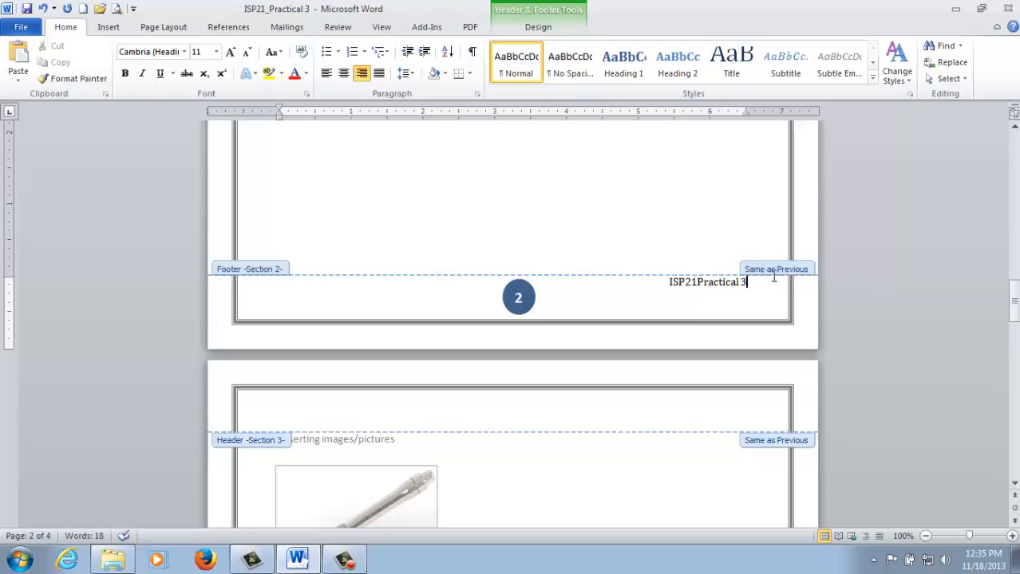
Step: Check the footer text on every page, from the title page to page four
scroll(685, 289, up, 15)
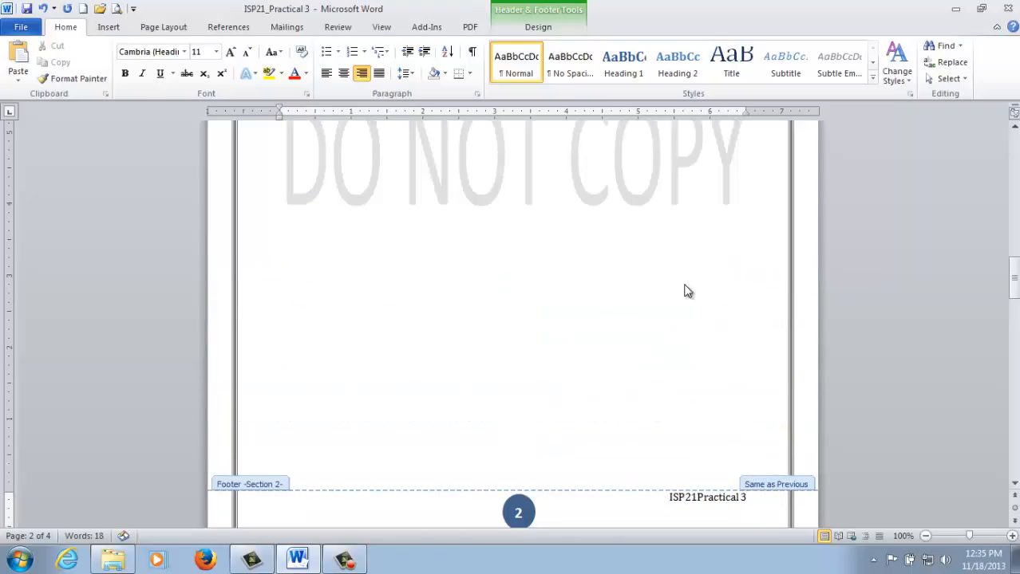
scroll(646, 380, down, 4)
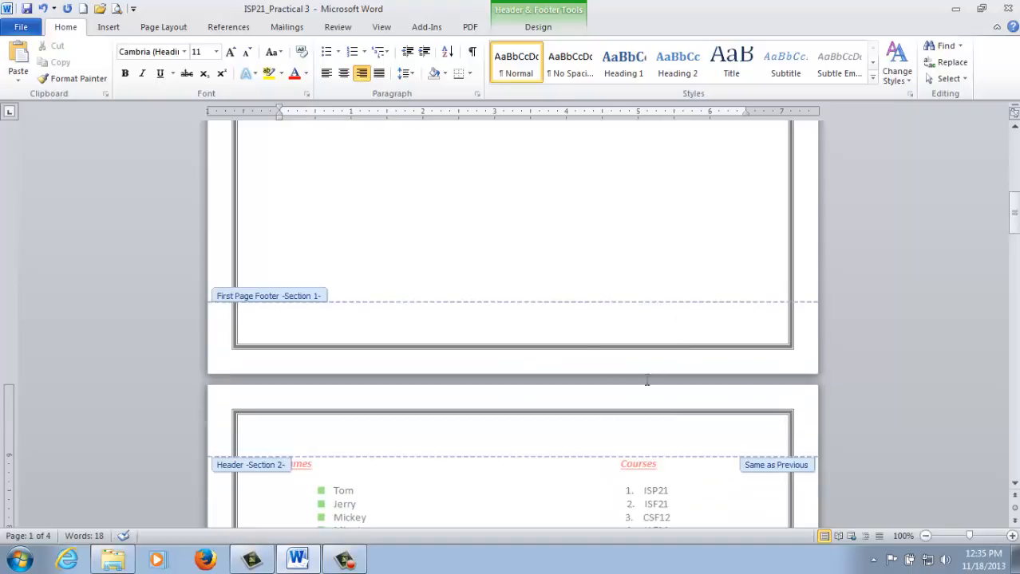
scroll(733, 320, down, 20)
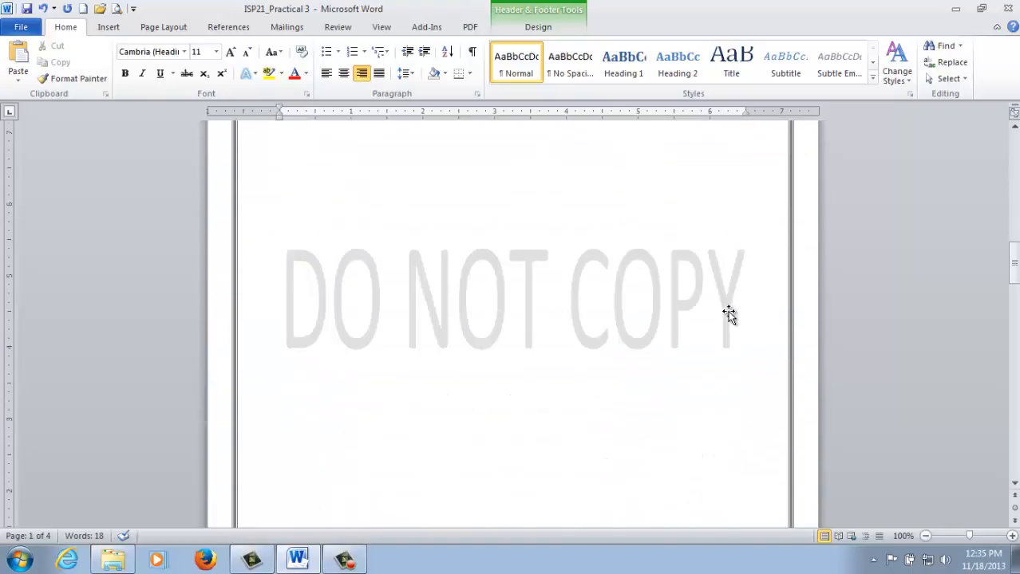
scroll(724, 336, down, 8)
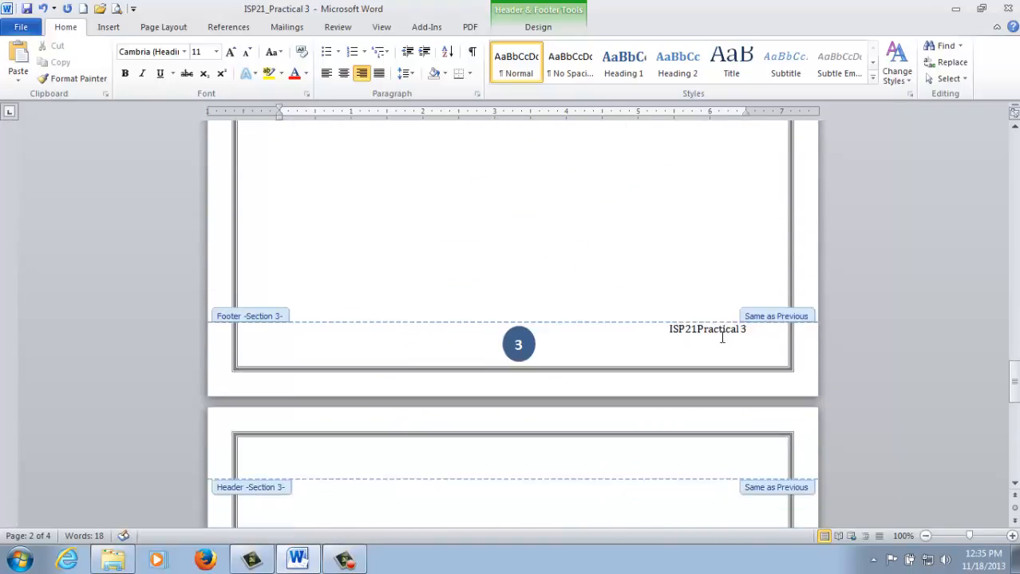
scroll(739, 348, down, 20)
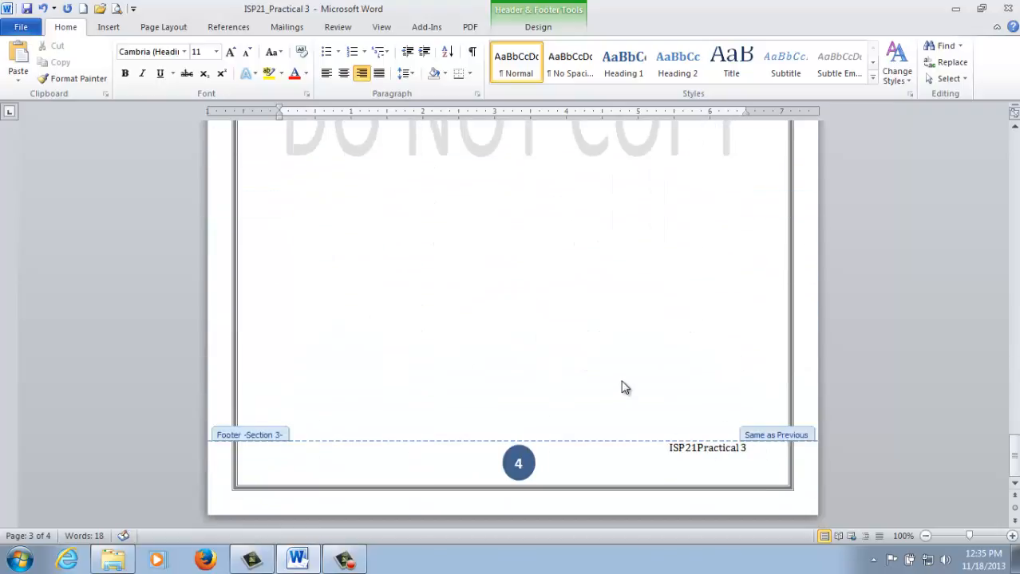
scroll(467, 324, up, 15)
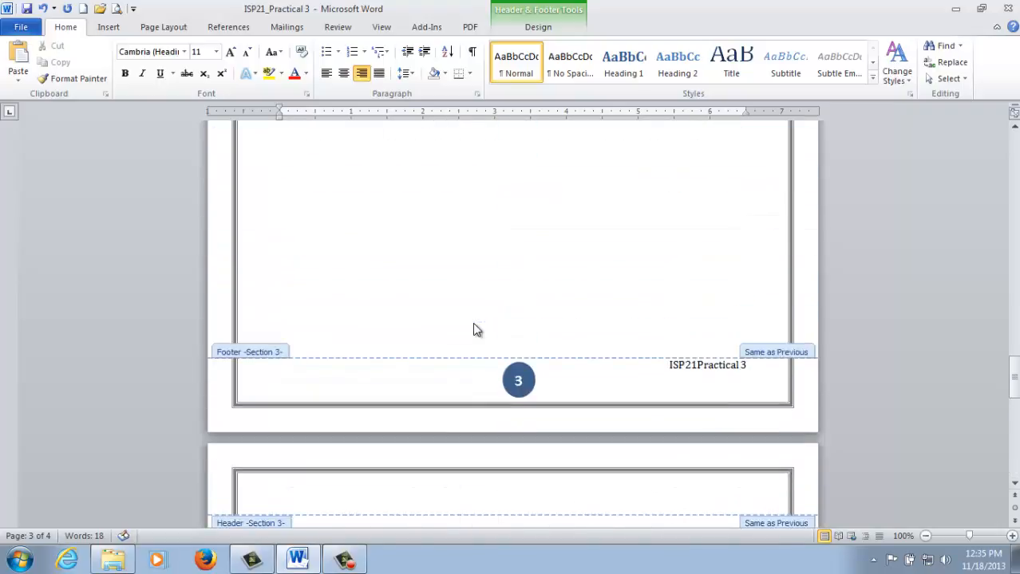
scroll(766, 367, down, 18)
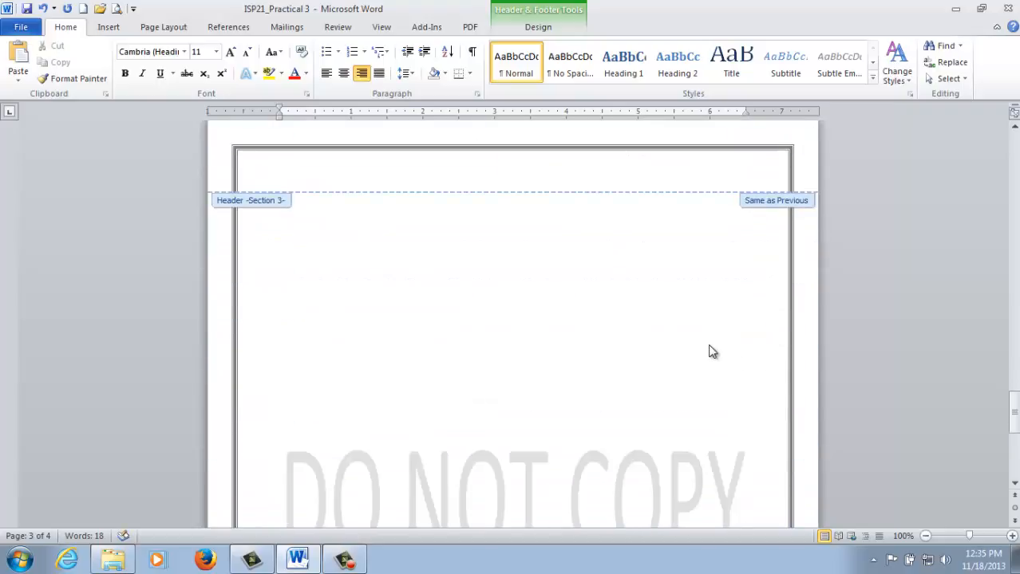
Step: Select the footer text on page four and unlink the section 3 footer from the previous section
click(712, 452)
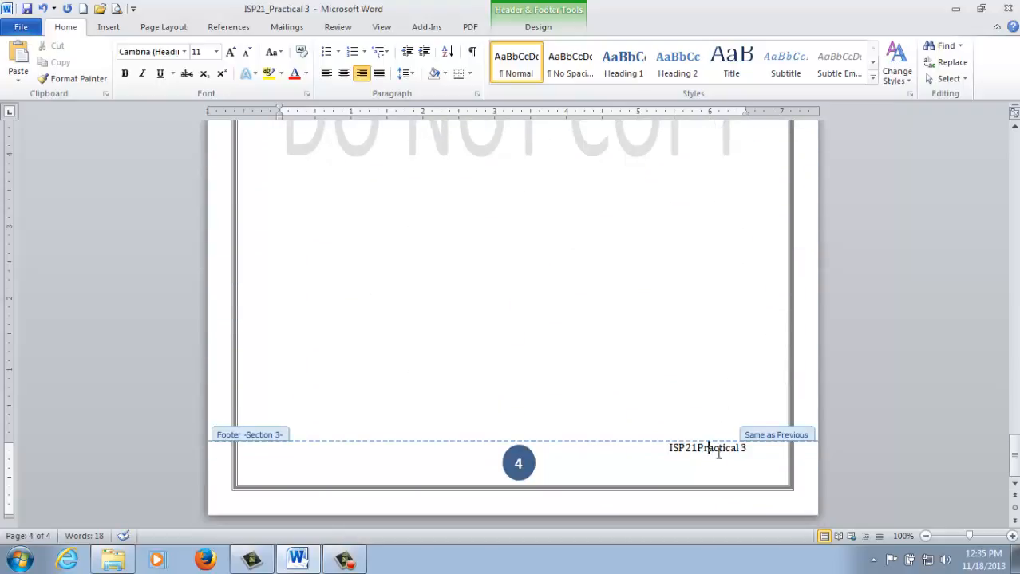
drag(747, 448, 623, 449)
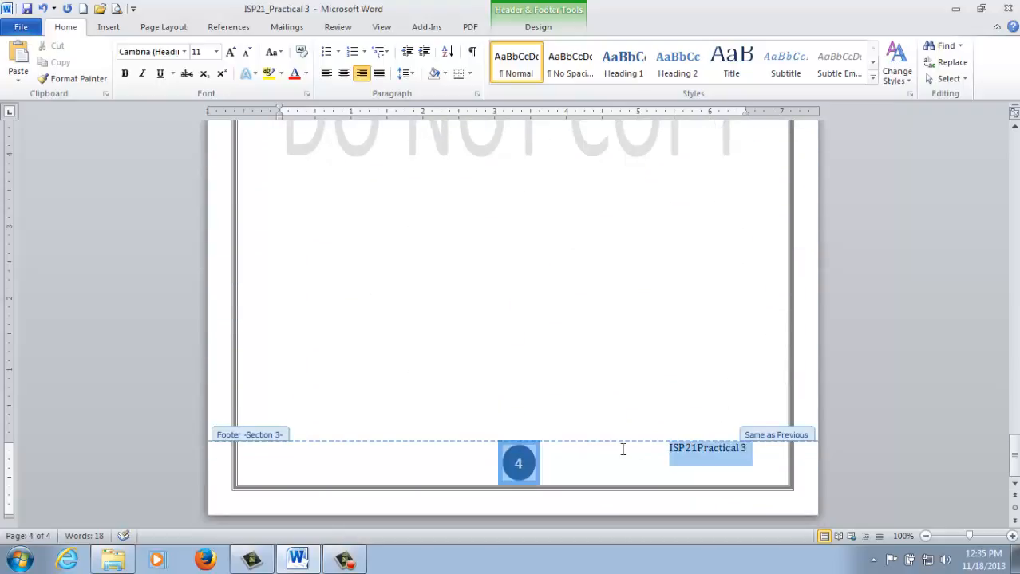
click(540, 27)
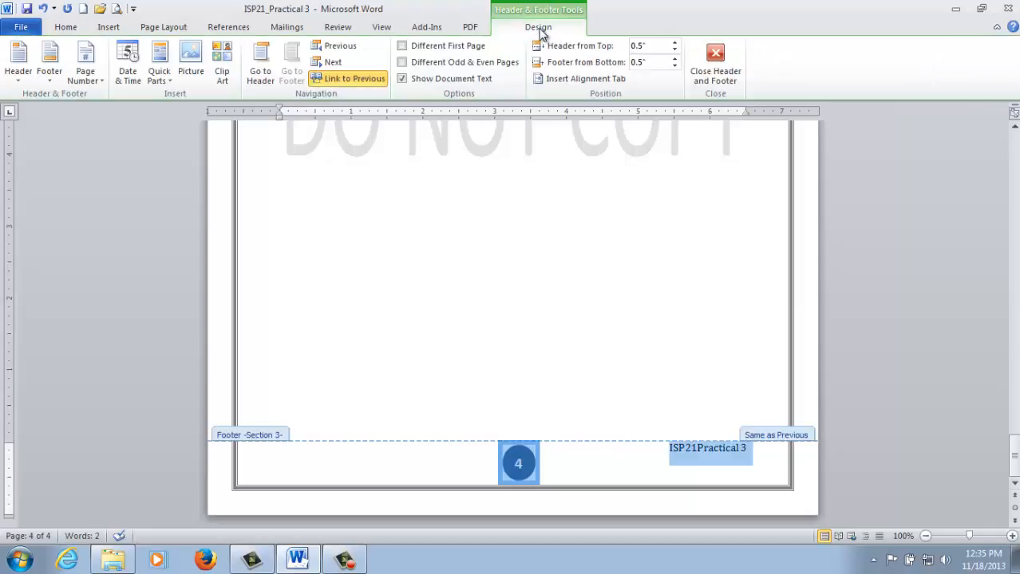
click(355, 80)
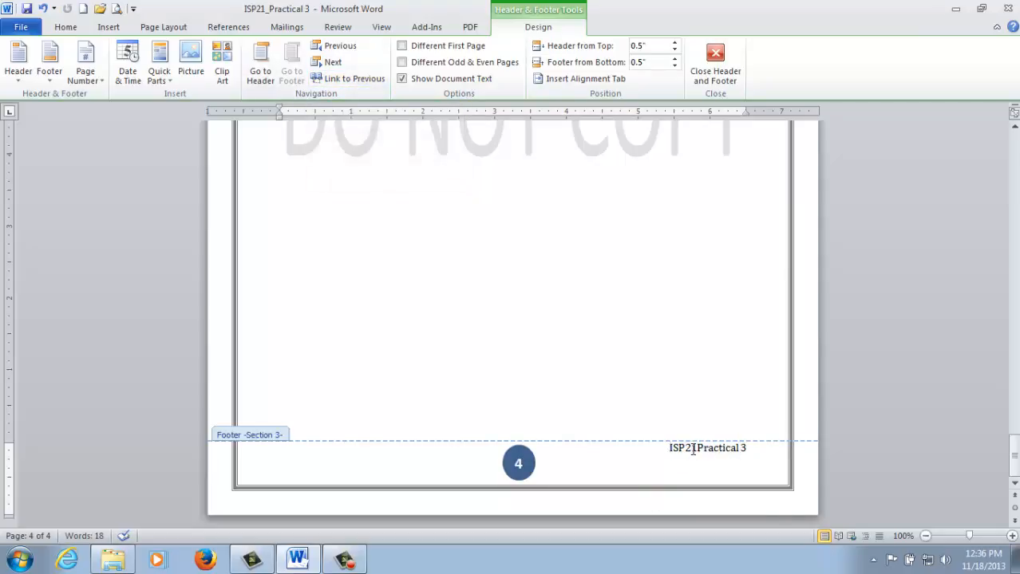
Step: Delete "ISP21" from the page-four footer, leaving "Practical 3", and check the footer on page three
drag(698, 451, 653, 449)
key(Delete)
scroll(701, 343, up, 8)
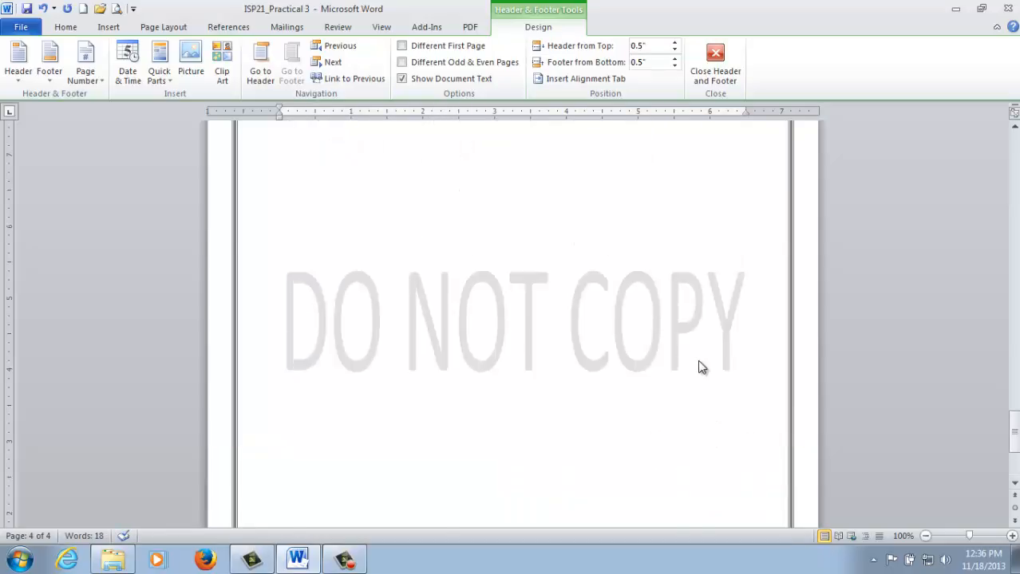
scroll(701, 368, up, 15)
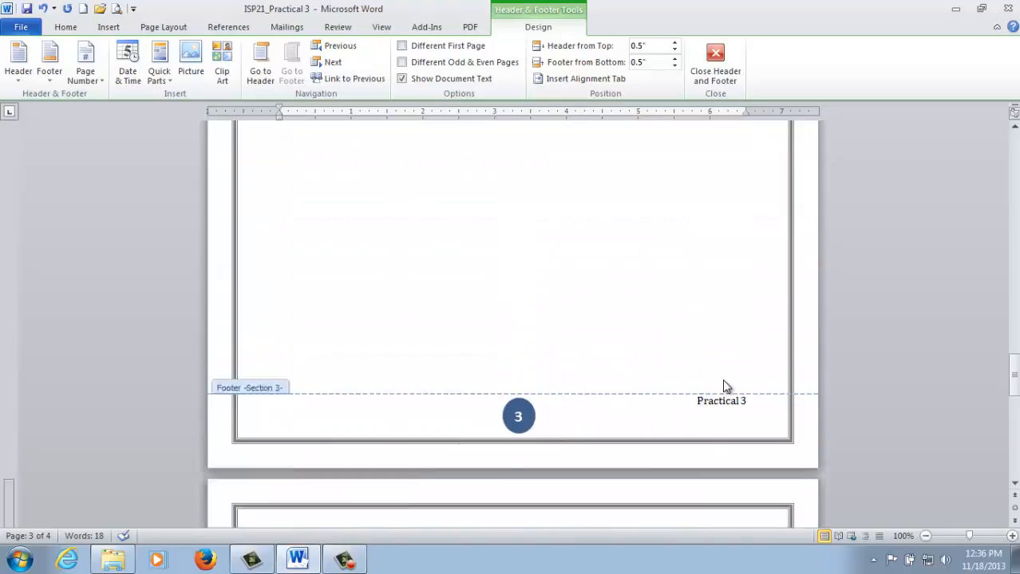
Step: Add a space between "ISP21" and "Practical 3" in the page-two footer, and relink the section 3 footer on page four to the previous section
scroll(726, 387, up, 8)
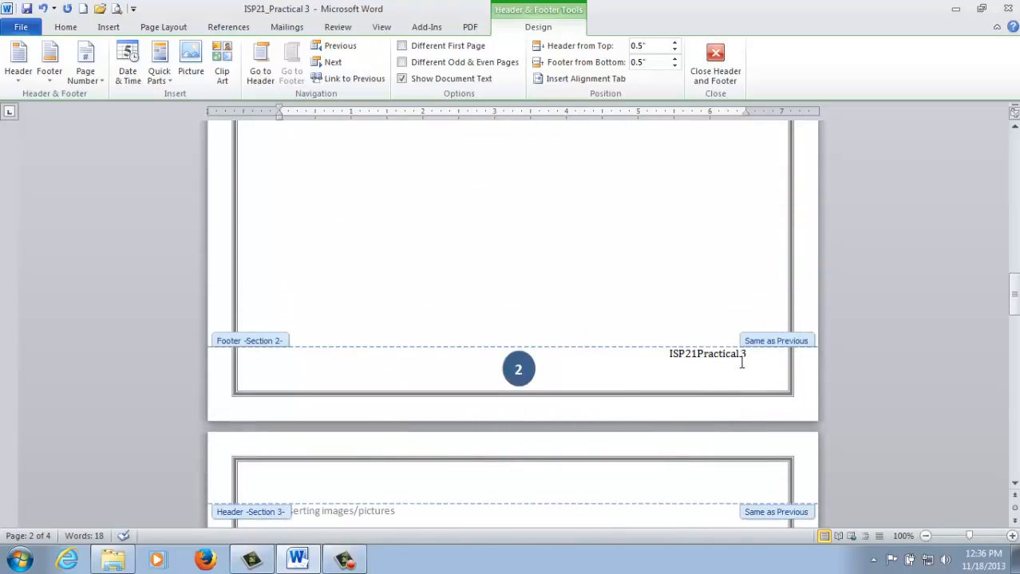
click(697, 359)
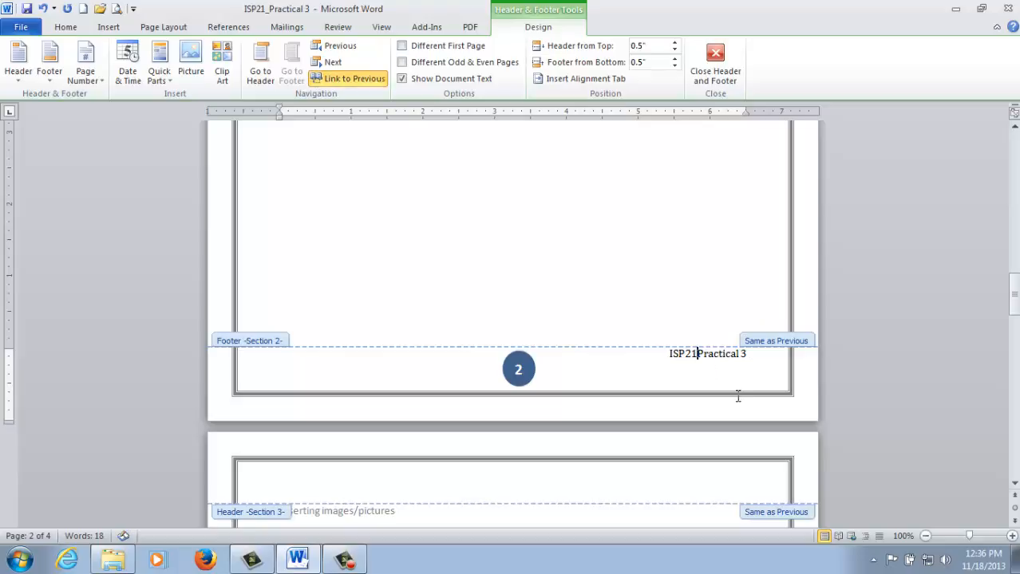
scroll(747, 395, down, 12)
scroll(749, 391, down, 18)
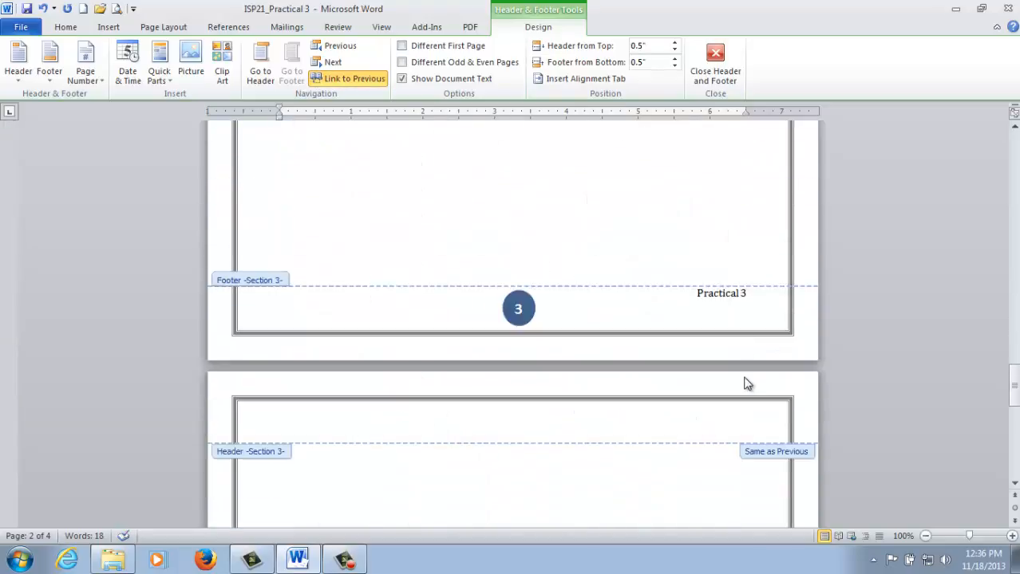
click(728, 452)
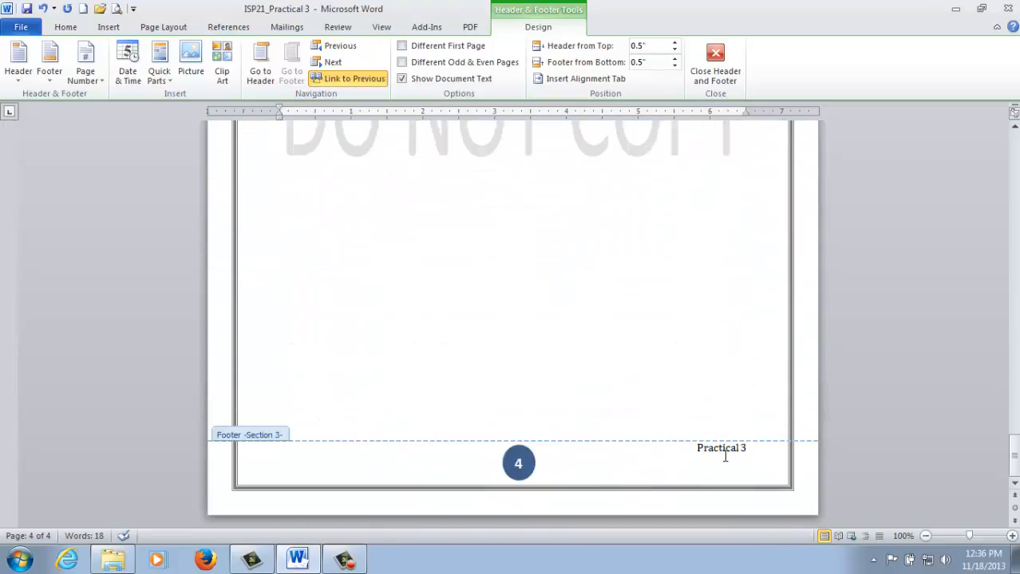
click(357, 83)
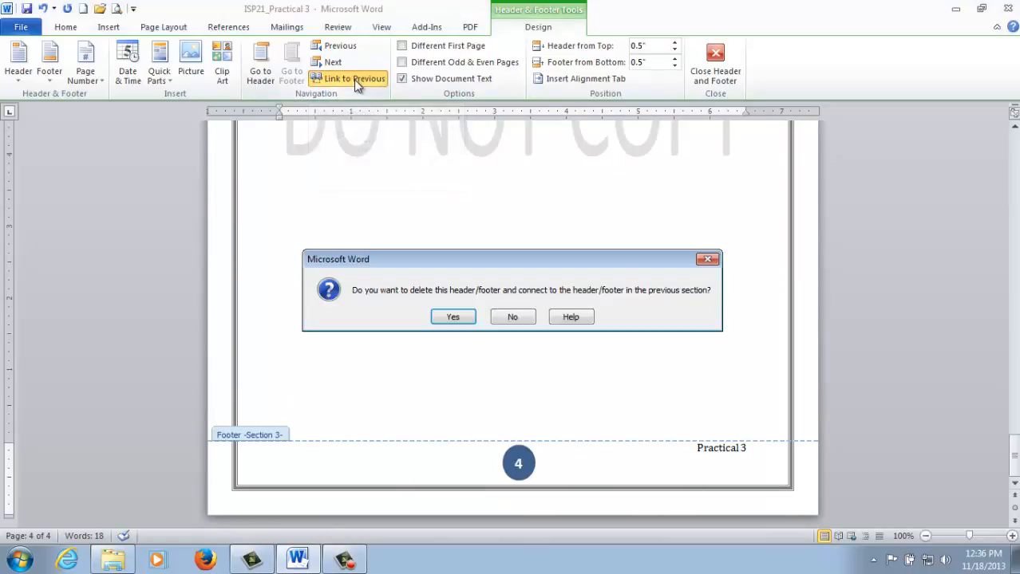
click(447, 318)
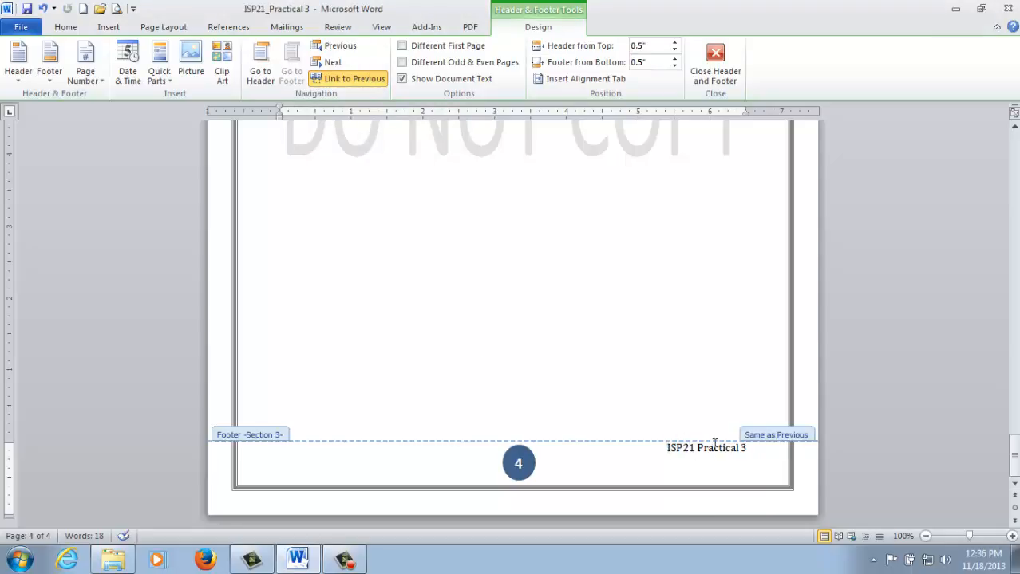
Step: Check the footer text on page two, close footer editing and examine the footer on page three
scroll(713, 444, up, 15)
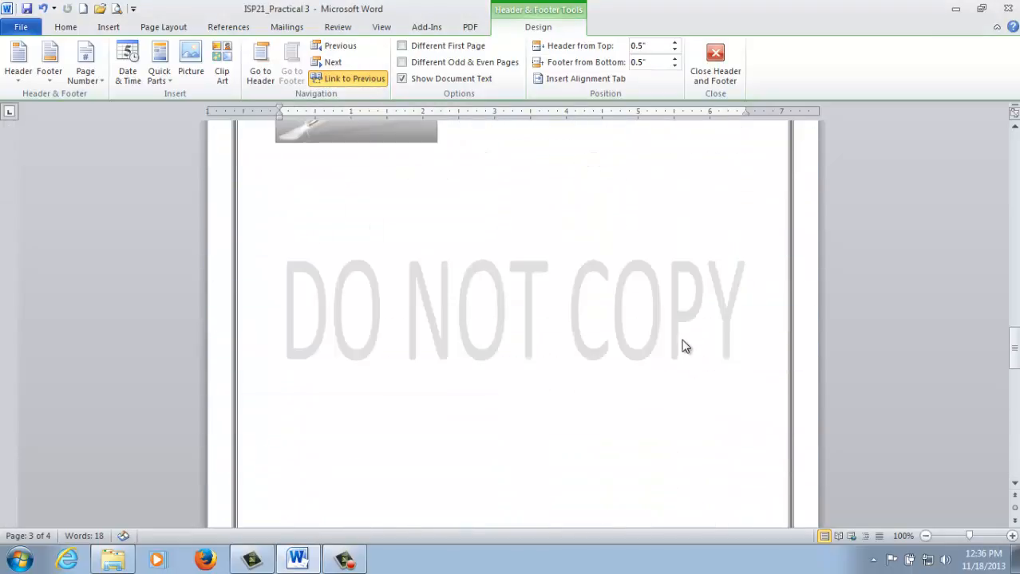
scroll(682, 350, up, 8)
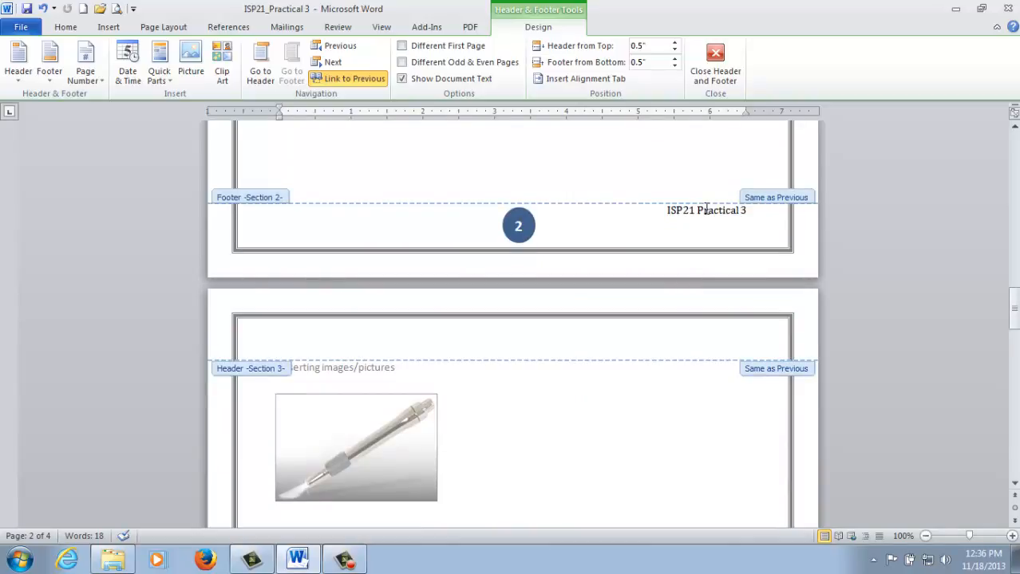
click(715, 62)
scroll(660, 330, down, 8)
scroll(666, 332, down, 15)
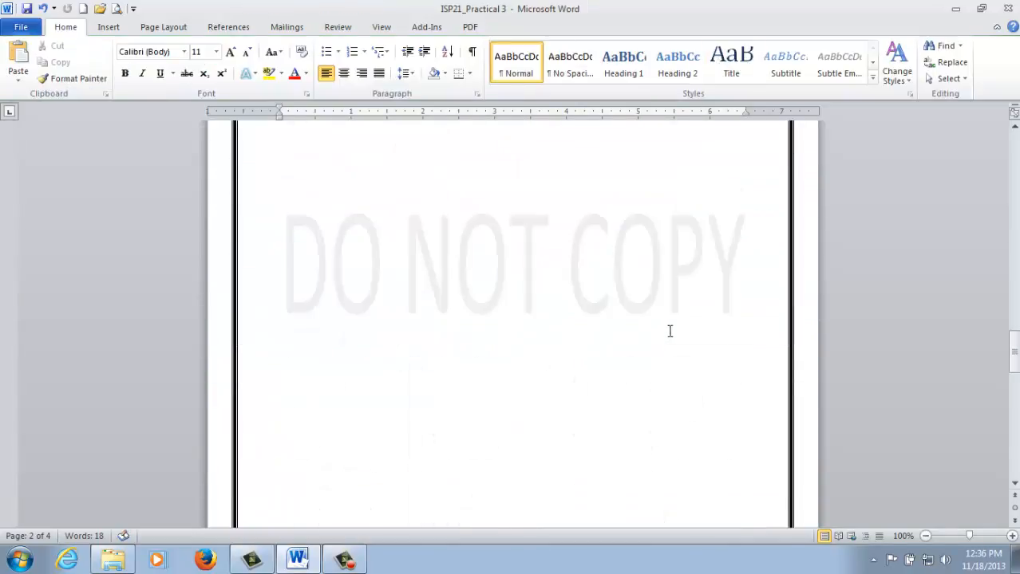
scroll(669, 332, up, 1)
scroll(686, 295, down, 2)
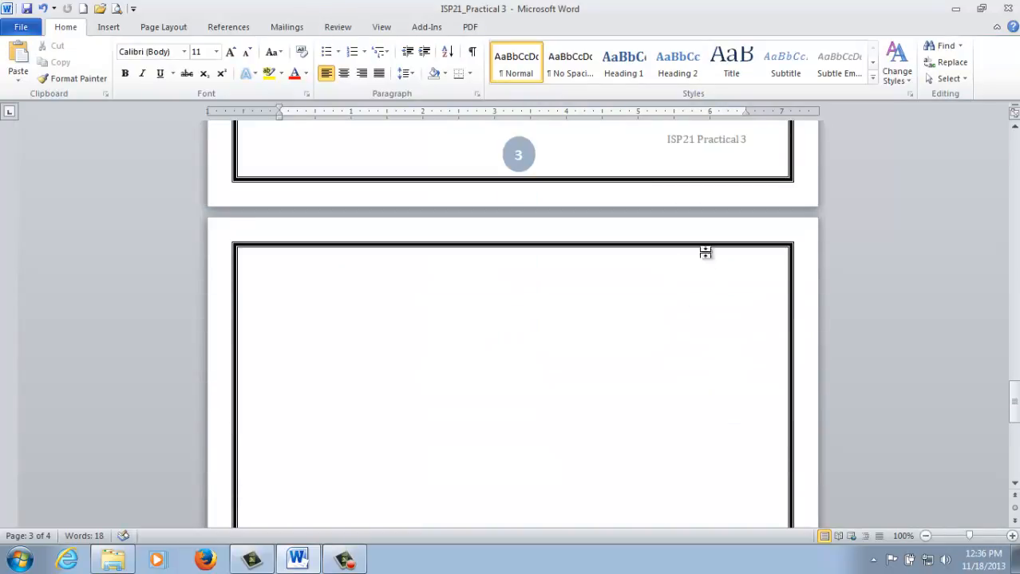
scroll(703, 247, up, 2)
Step: Move "ISP21" out of the page-three footer into the header on page four, leaving "Practical 3" in the footer
double_click(702, 219)
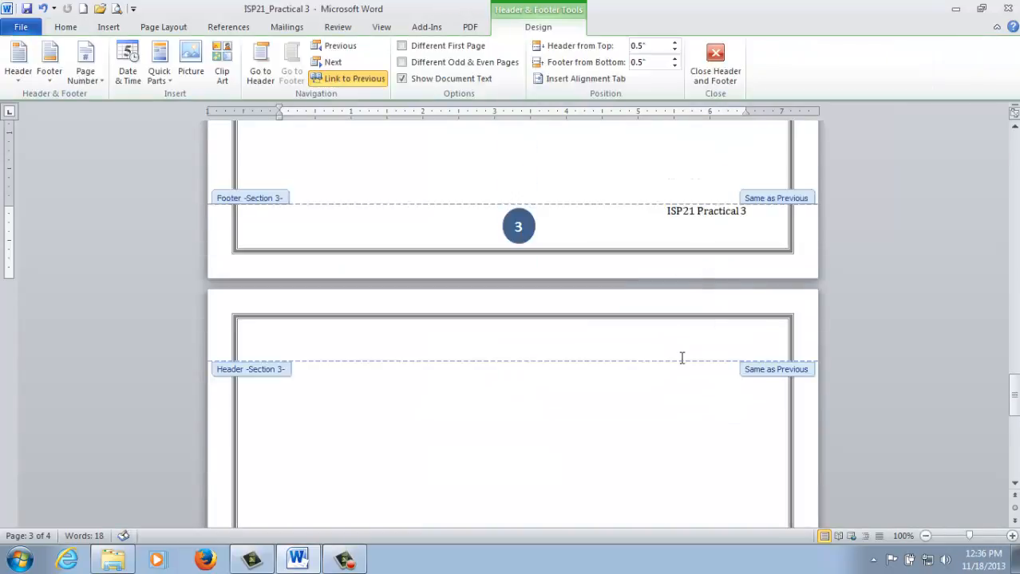
click(693, 331)
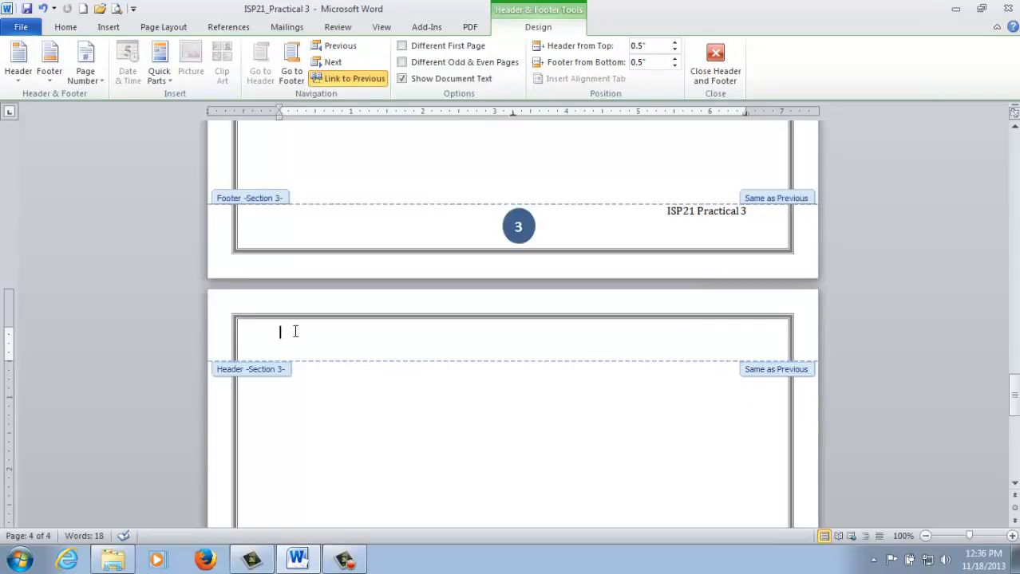
drag(696, 212, 662, 214)
key(ctrl+c)
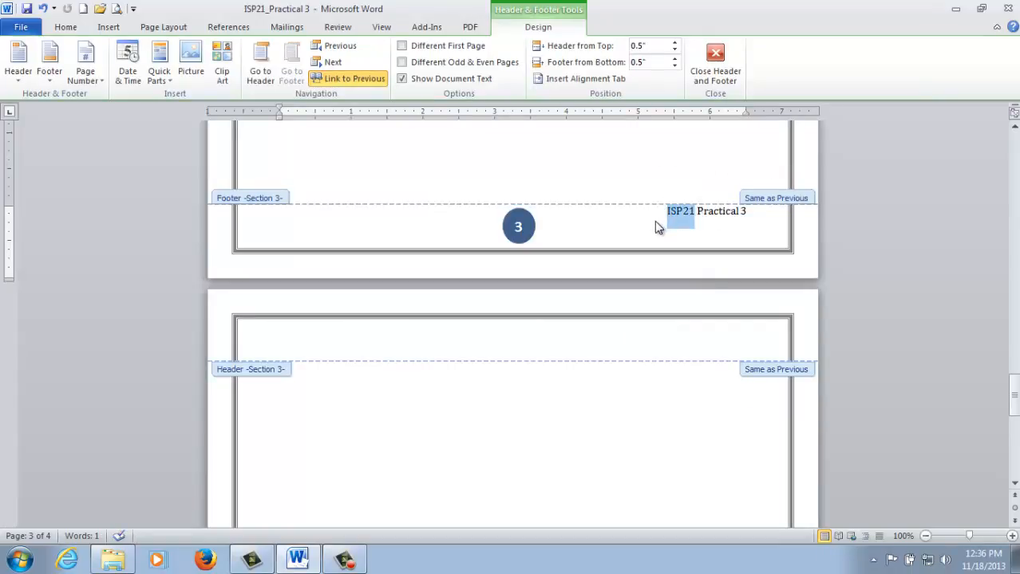
key(Delete)
click(741, 337)
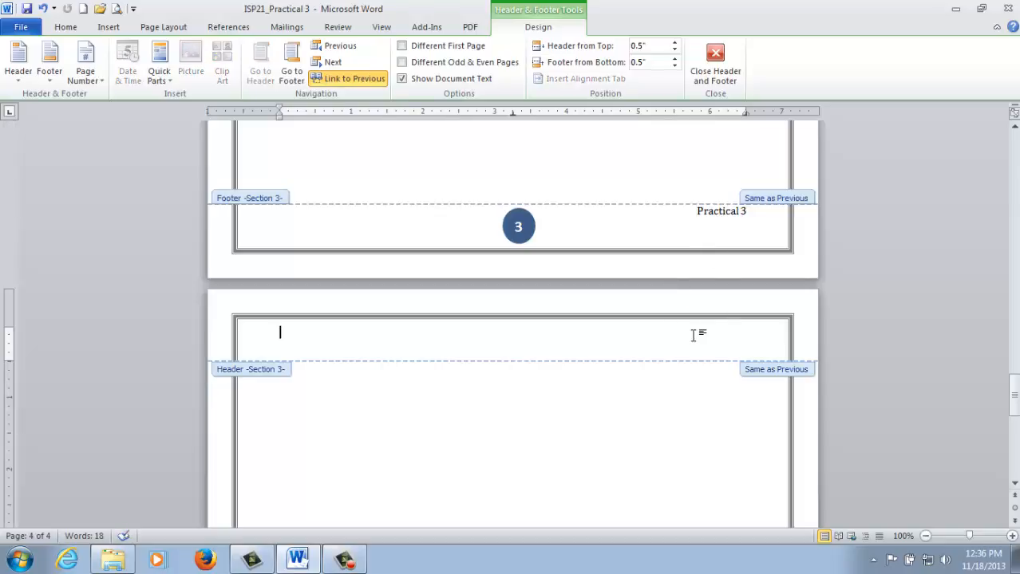
key(ctrl+v)
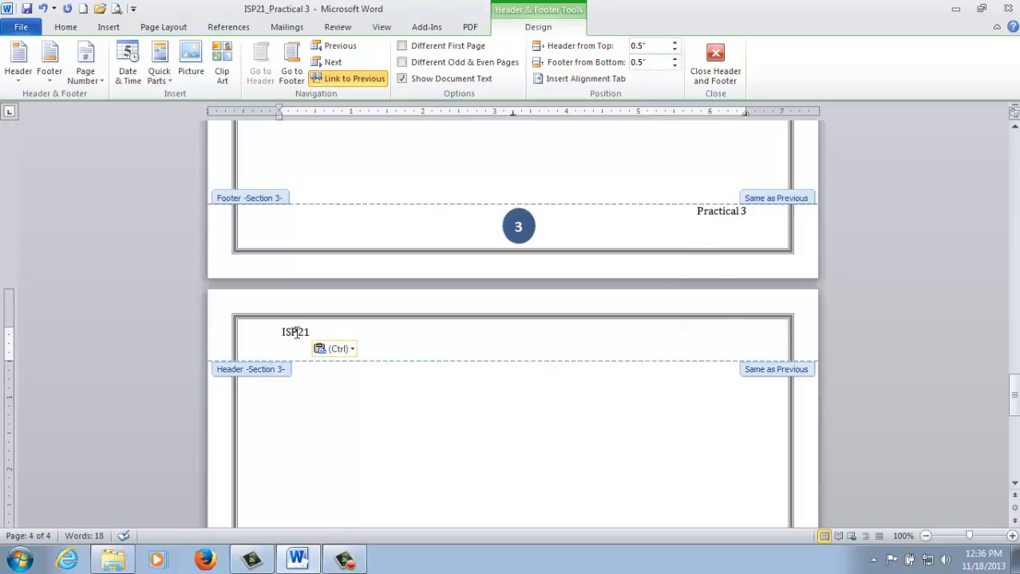
Step: Right-align the "ISP21" header text and close header and footer editing
click(63, 28)
click(362, 73)
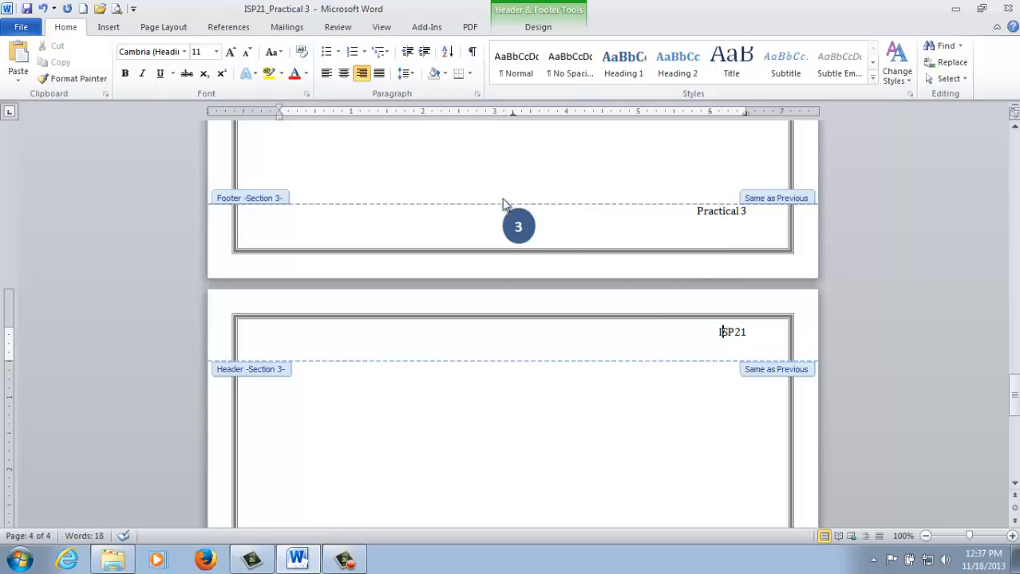
click(523, 27)
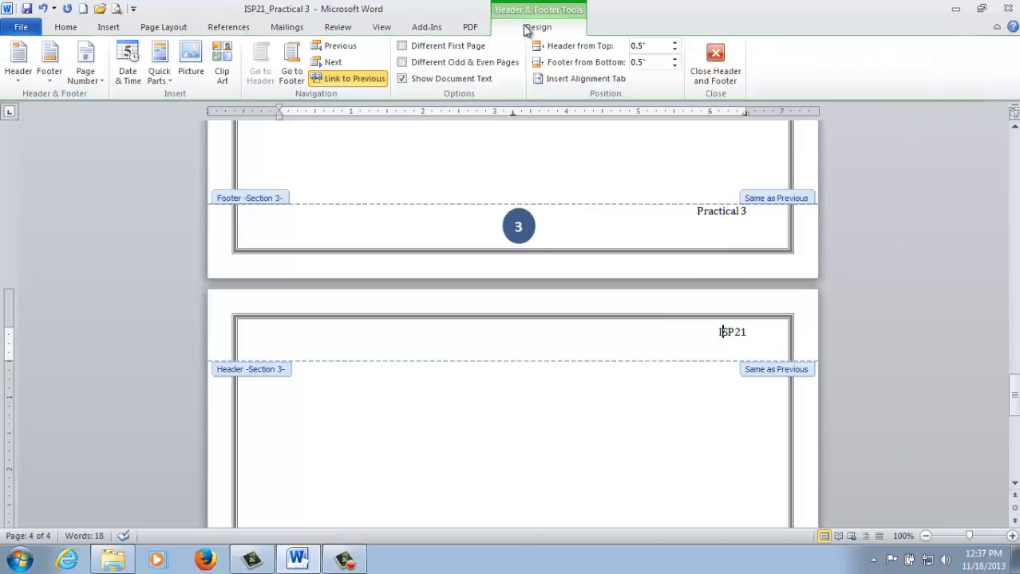
click(725, 67)
Step: Check the header and footer text on every page, from the title page to page four
scroll(677, 358, up, 20)
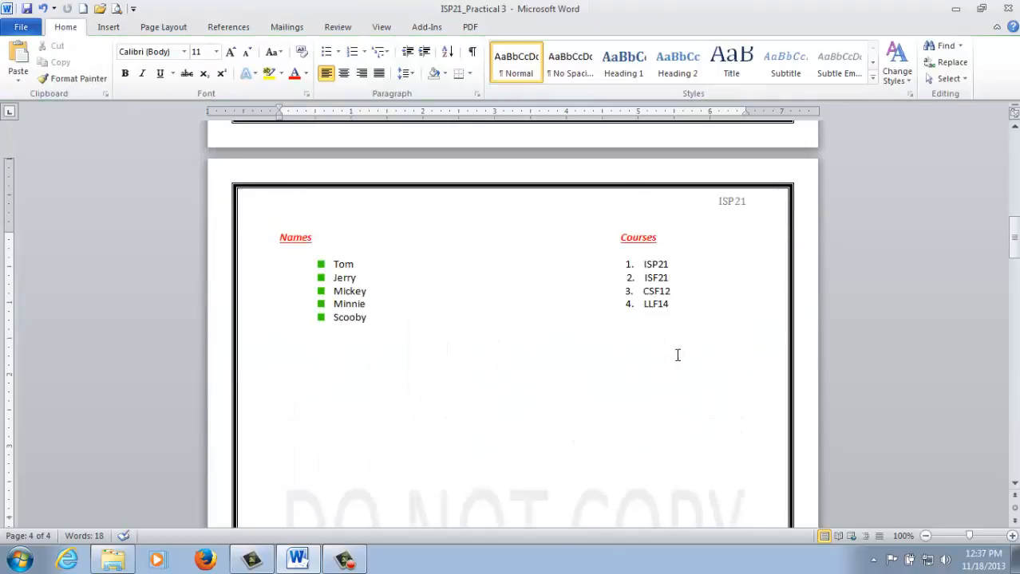
scroll(687, 371, down, 15)
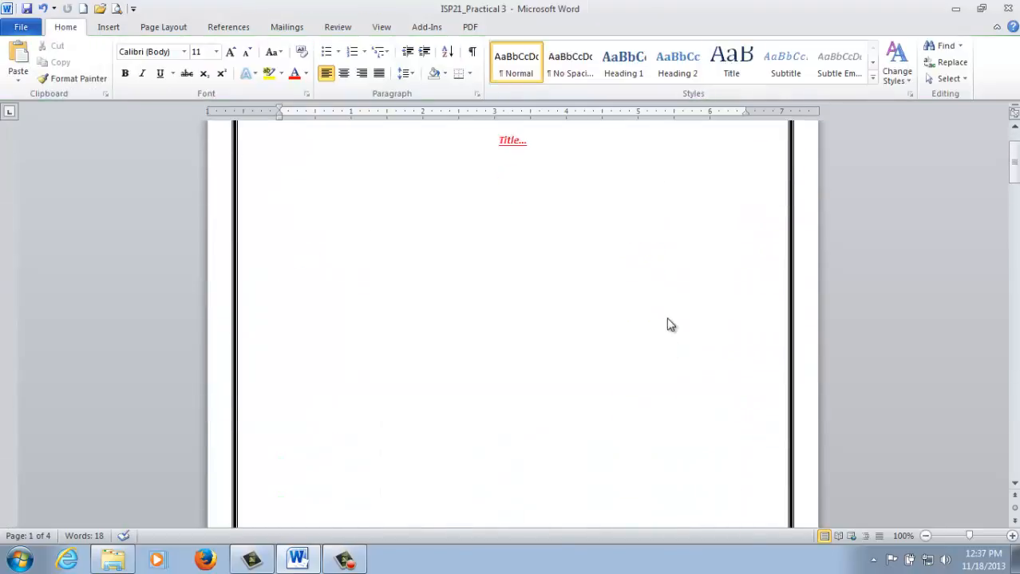
scroll(672, 319, down, 1)
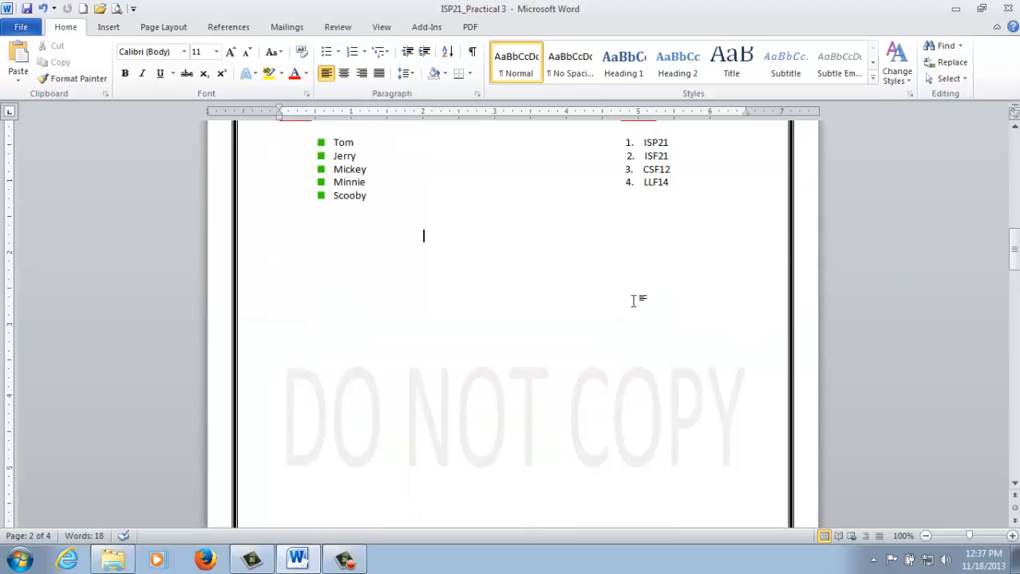
scroll(633, 301, up, 5)
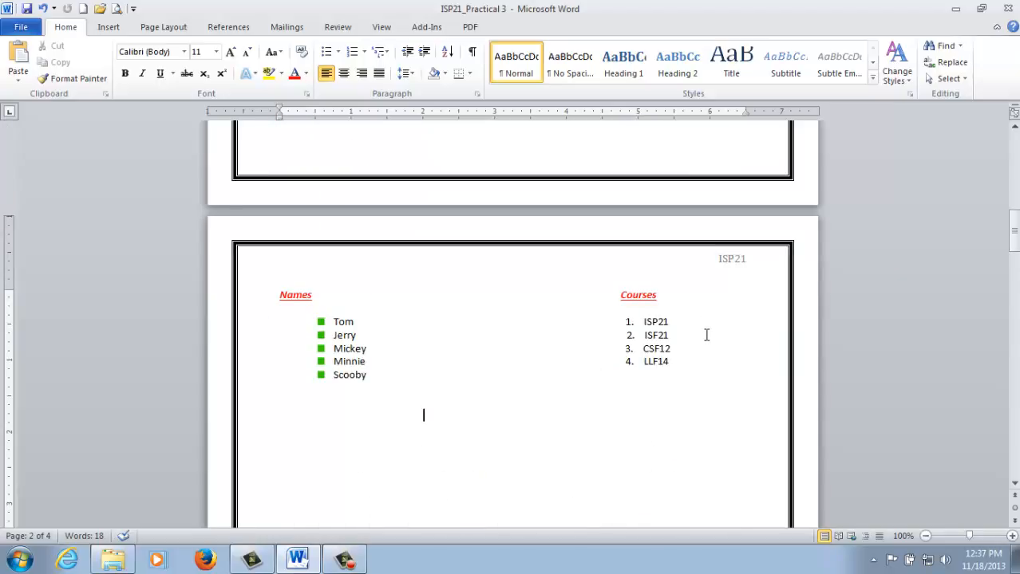
scroll(706, 335, down, 20)
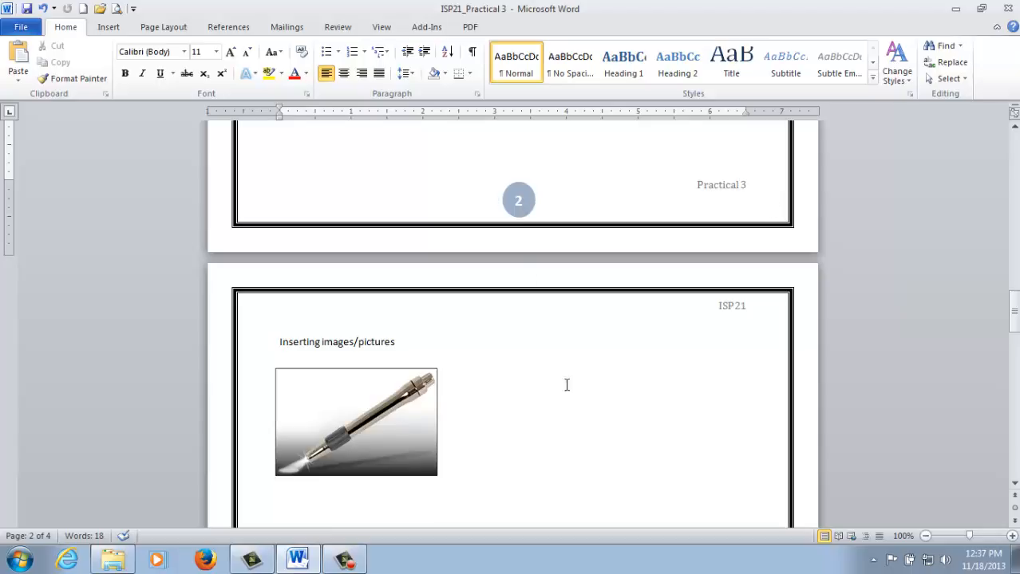
scroll(567, 385, down, 20)
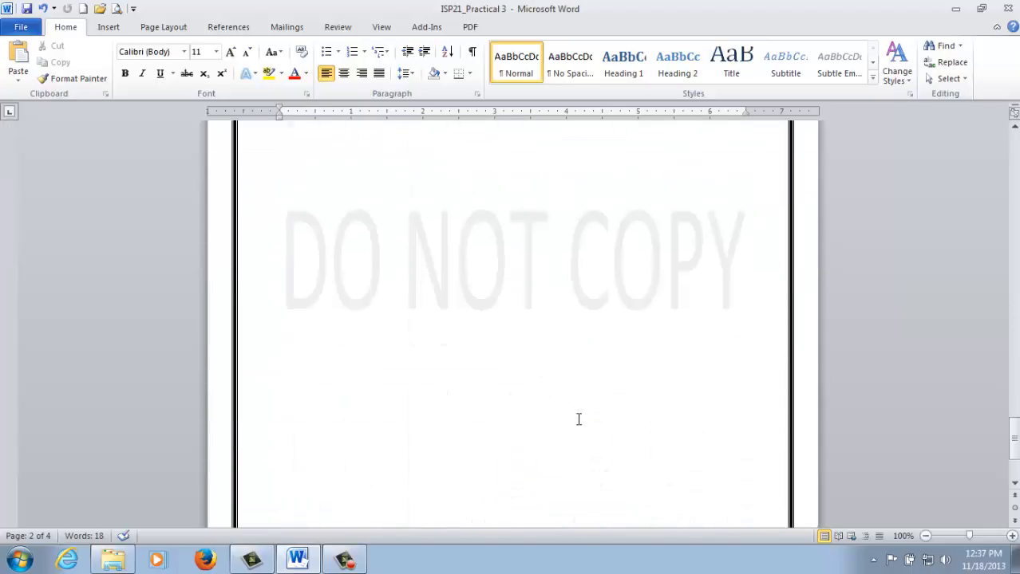
scroll(578, 419, down, 3)
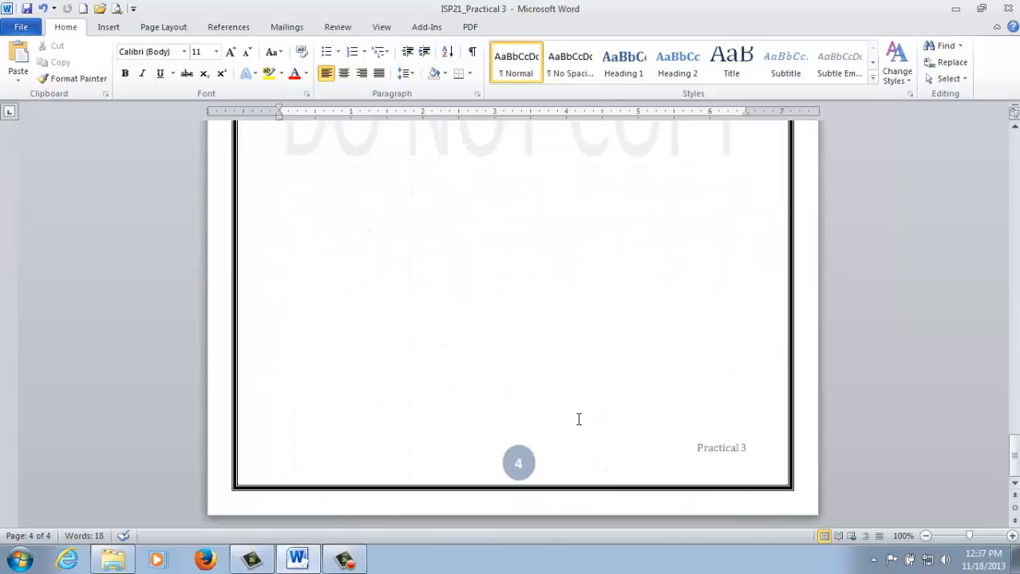